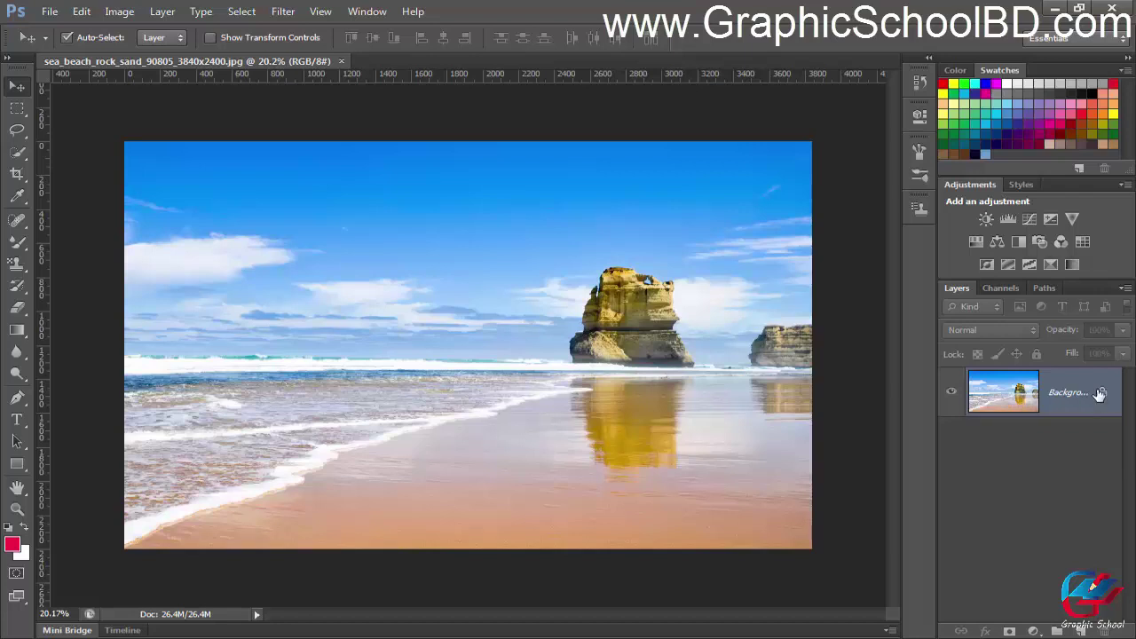
Convert the locked Background into an editable layer named Layer 0
double_click(1101, 395)
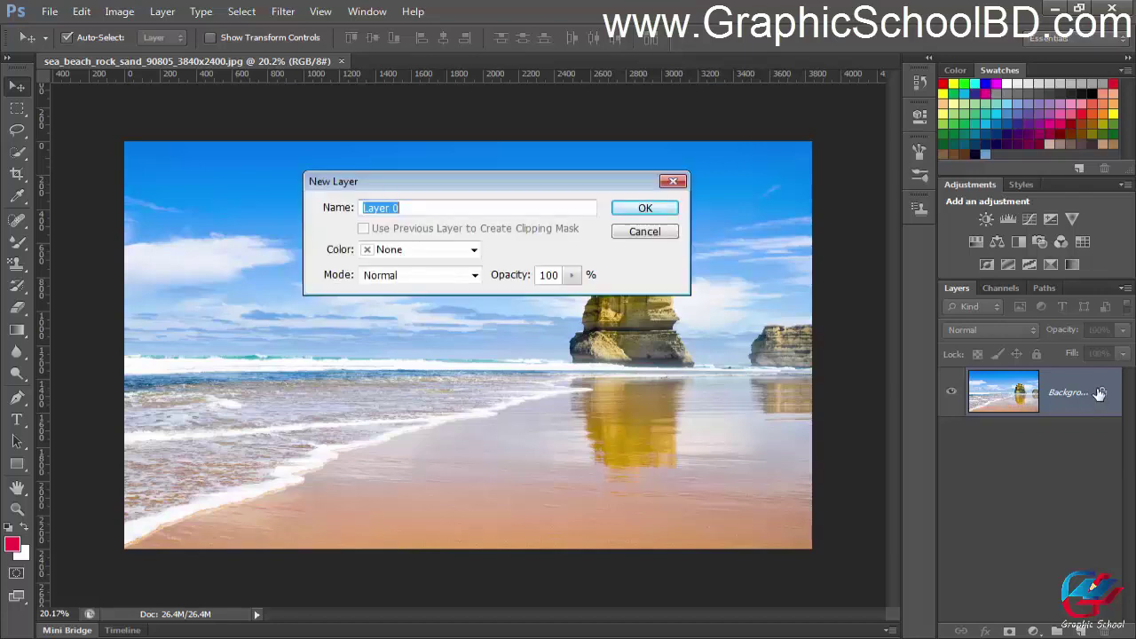
click(644, 212)
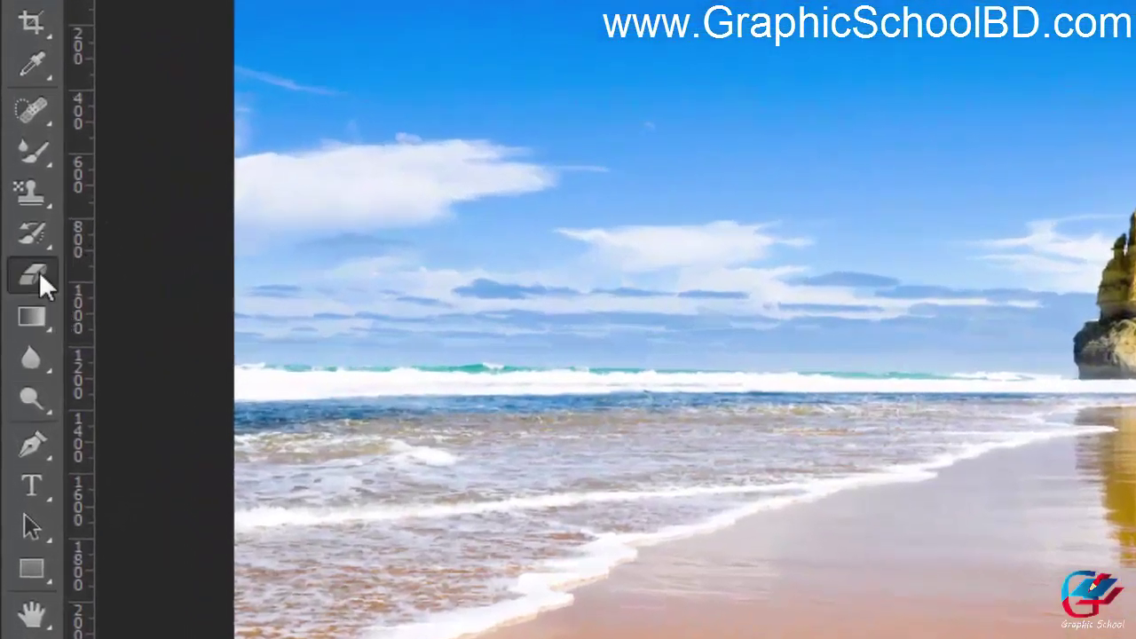
Examine the tools grouped with the Eraser, the History Brush and the Mixer Brush
right_click(30, 279)
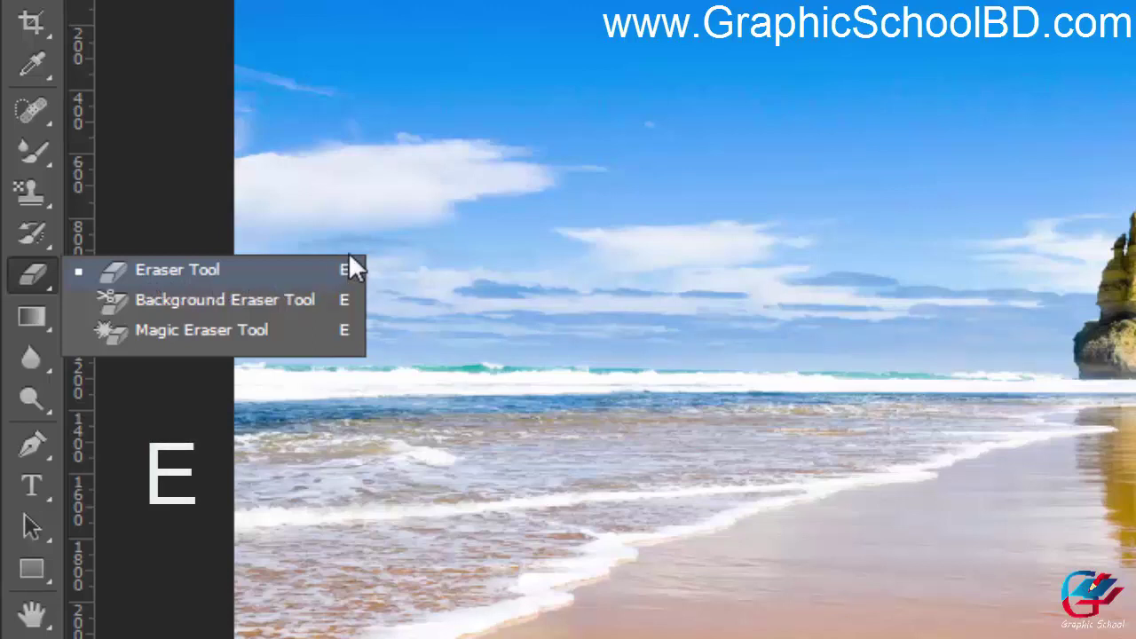
click(32, 232)
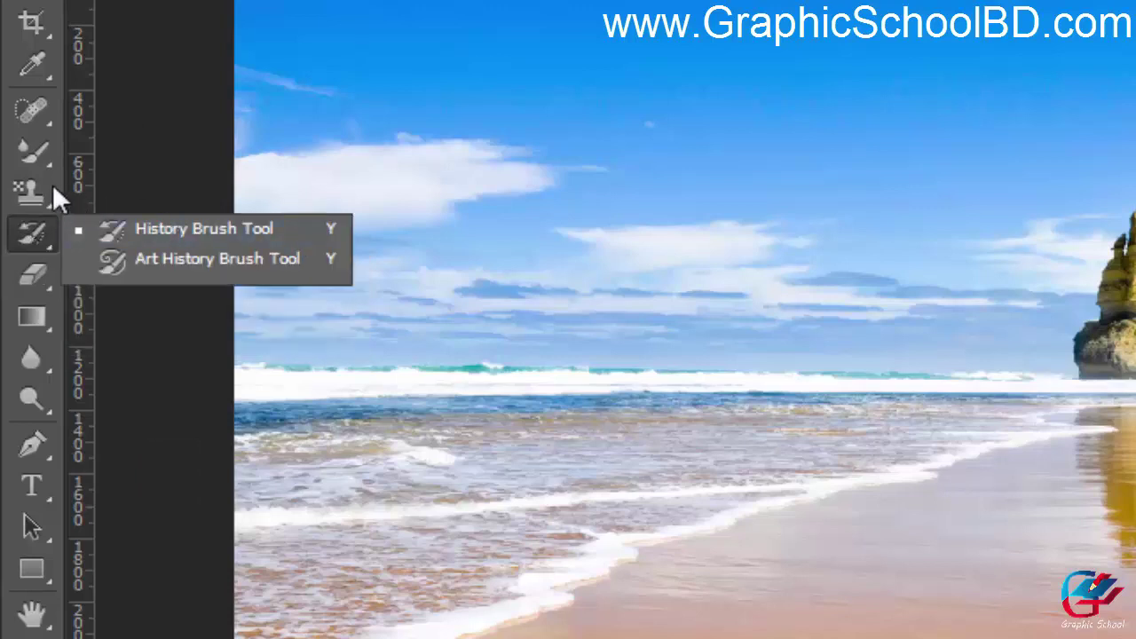
drag(42, 162, 248, 174)
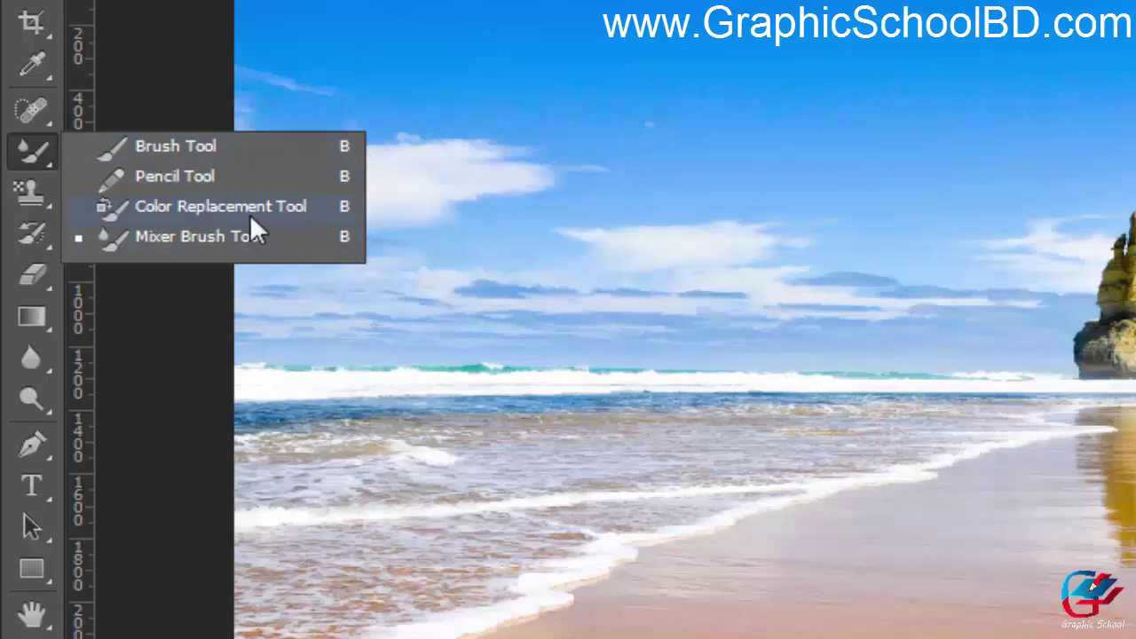
drag(44, 274, 161, 263)
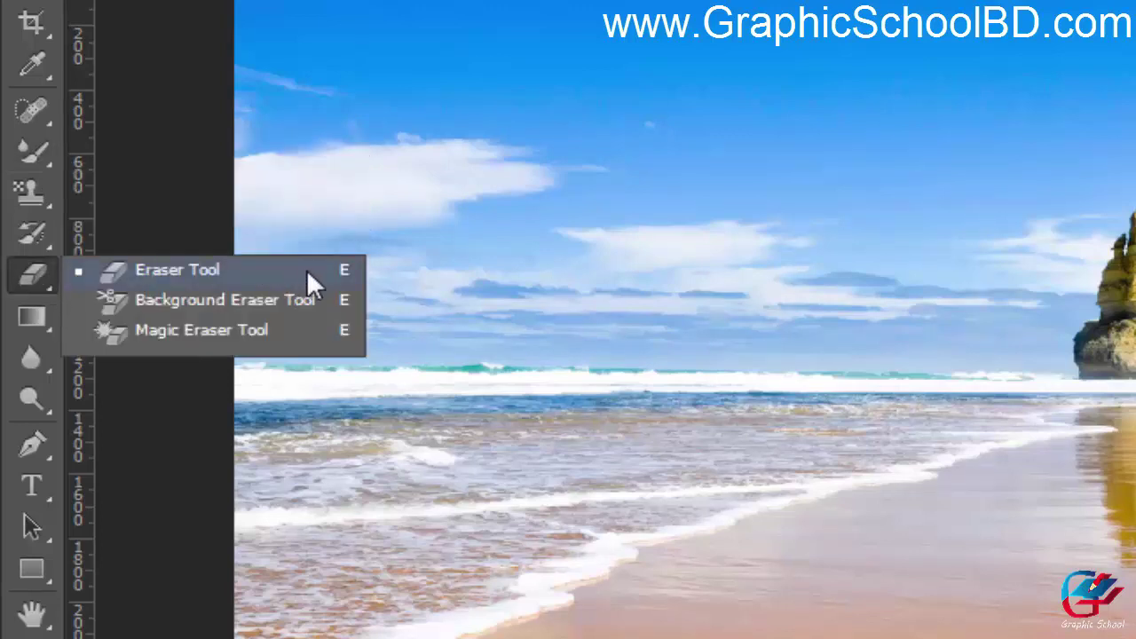
click(35, 267)
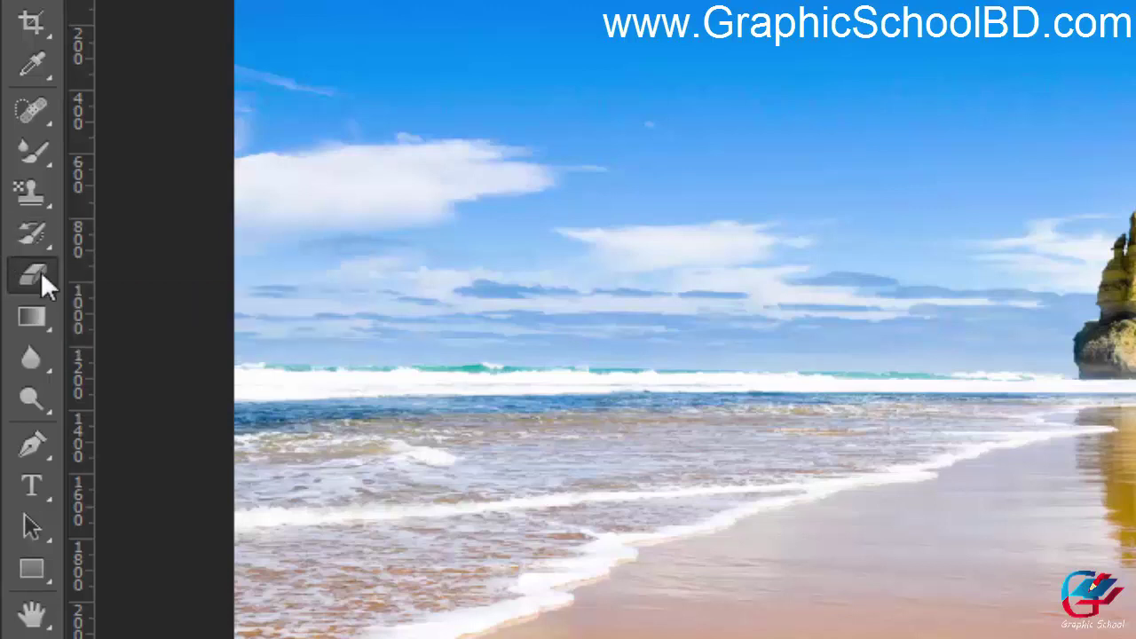
Choose the Eraser Tool from the eraser group, switch to the Move Tool and return to the Eraser
drag(41, 271, 119, 283)
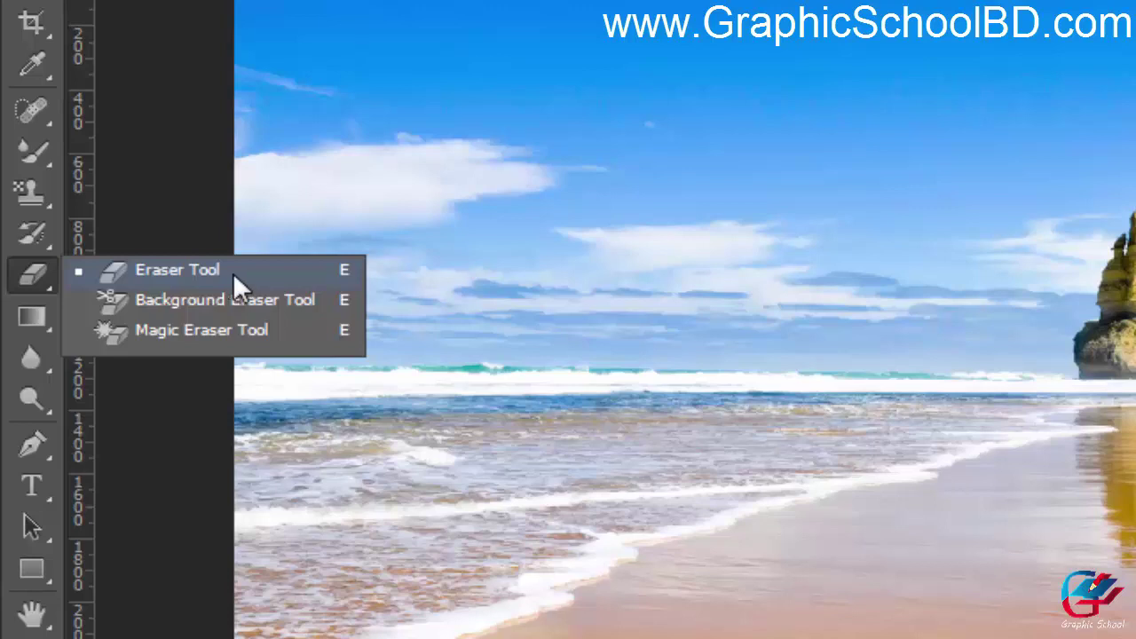
click(185, 269)
click(17, 88)
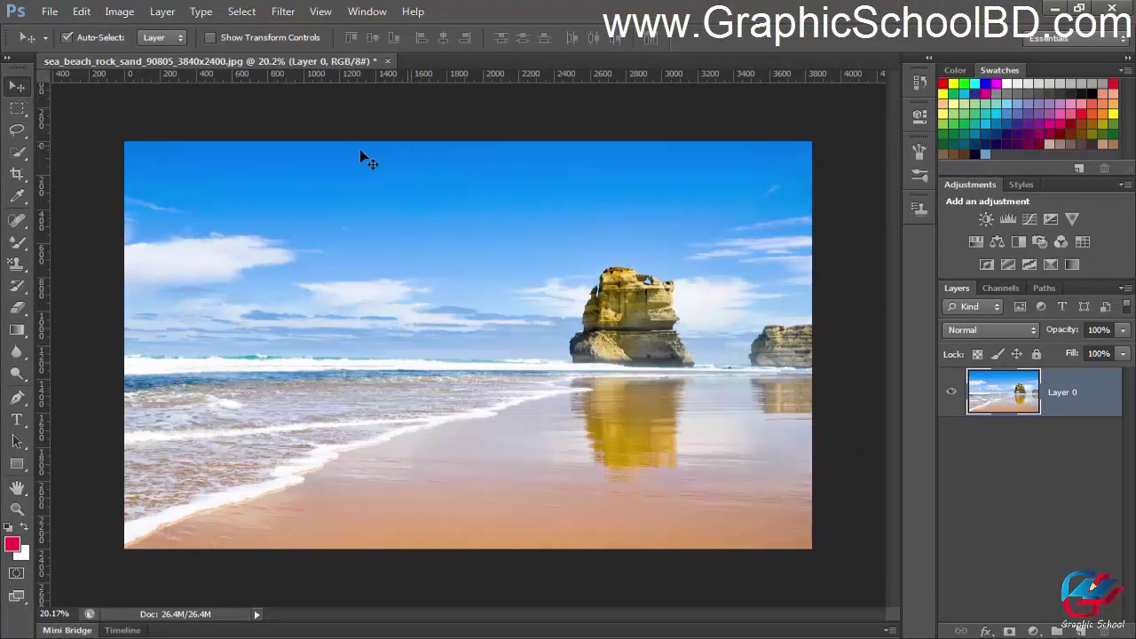
key(e)
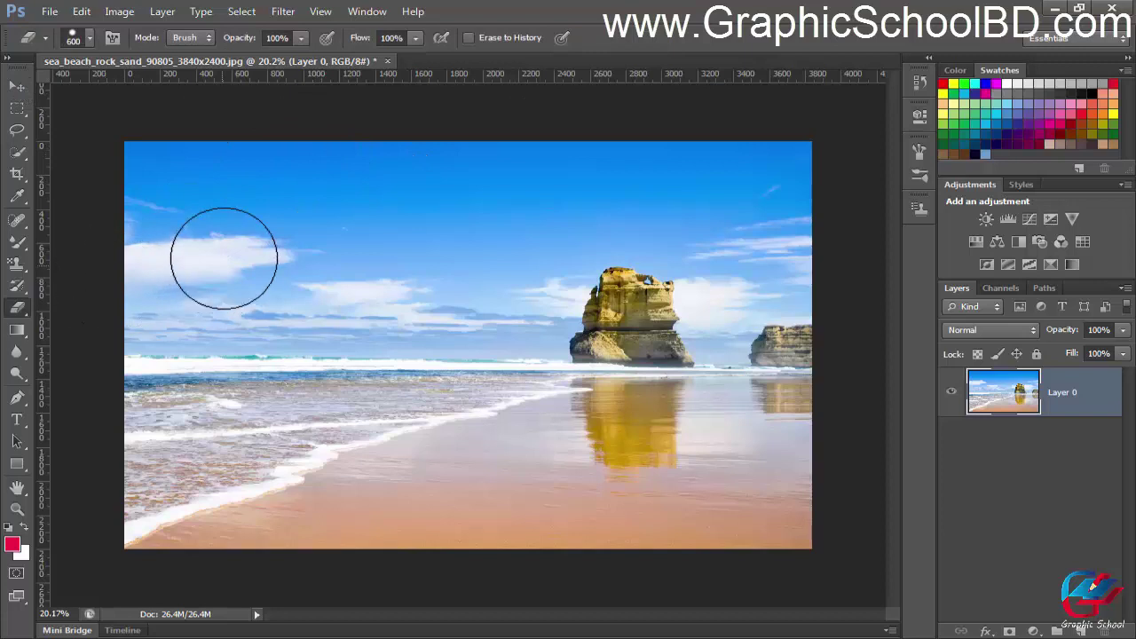
Make the Background Eraser Tool the current eraser and reactivate it after switching to other tools
click(17, 307)
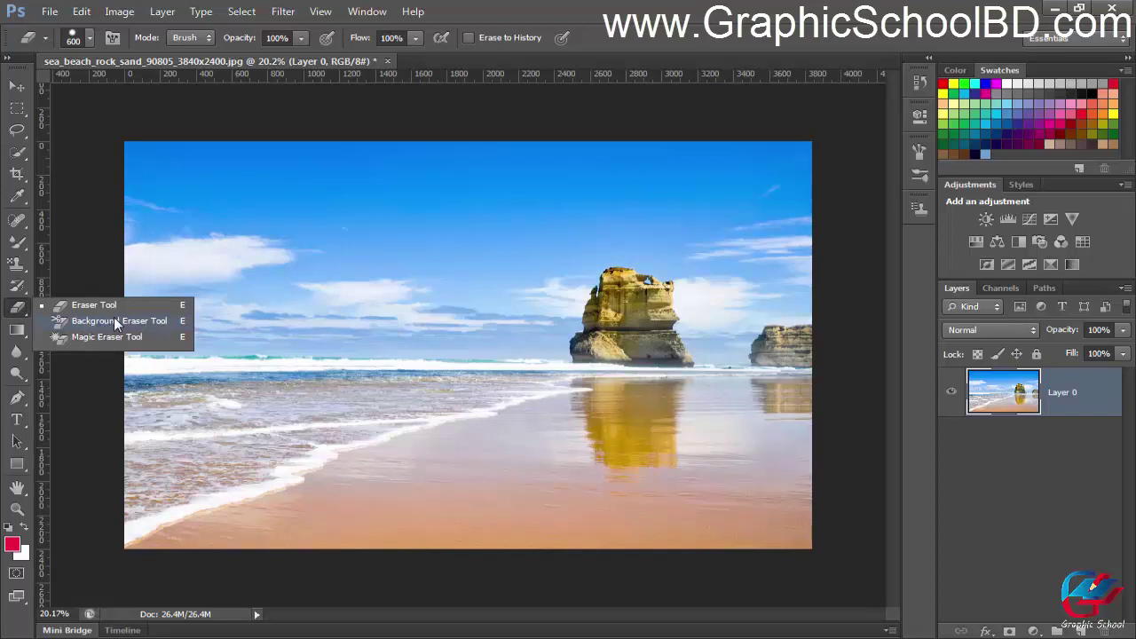
click(115, 321)
click(18, 89)
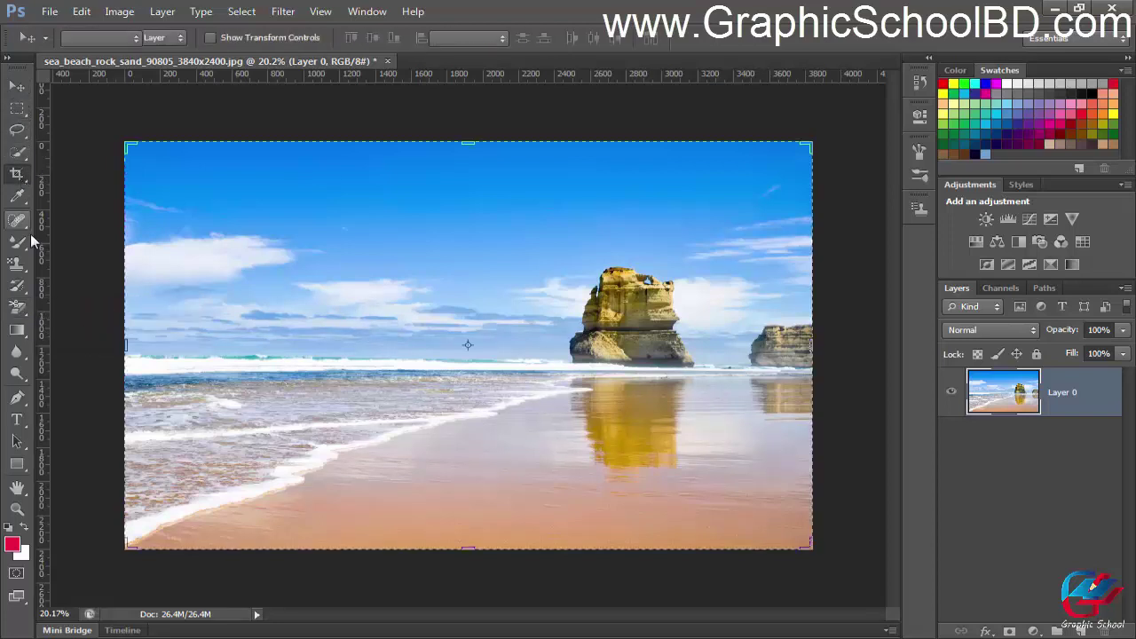
key(b)
click(21, 92)
key(e)
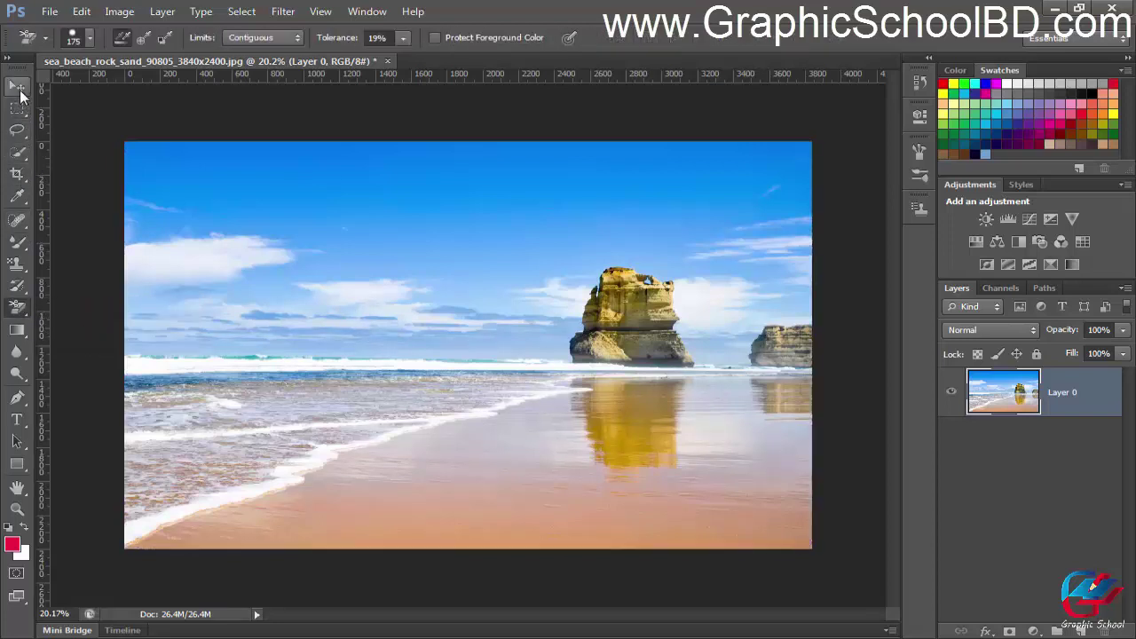
Make the Magic Eraser Tool the current eraser and reactivate it after switching to the Crop Tool
right_click(19, 313)
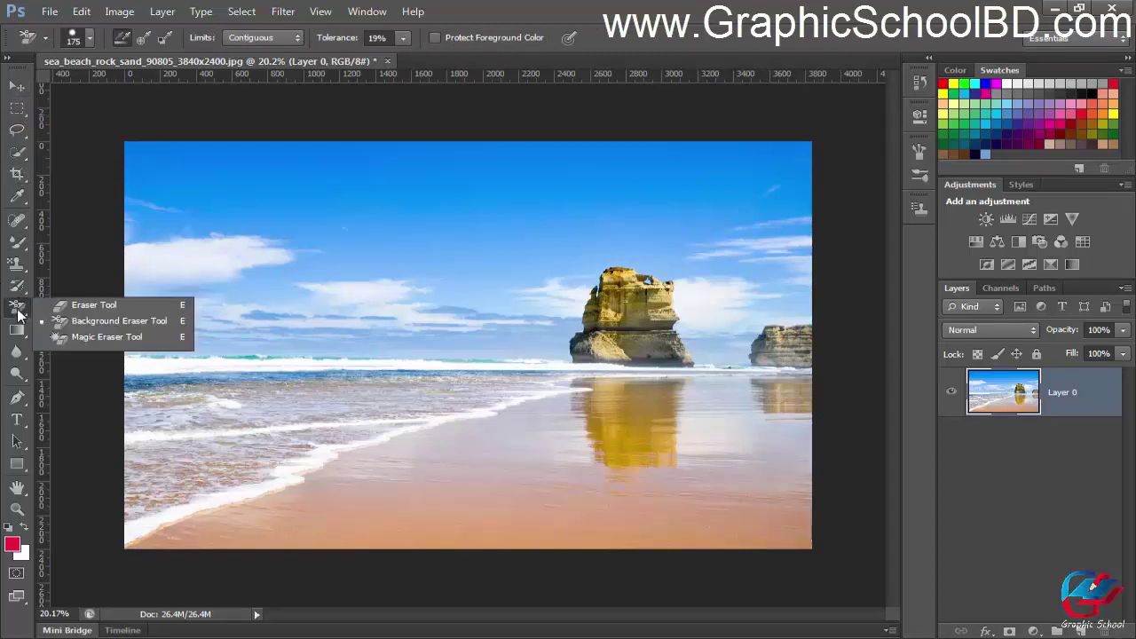
click(113, 338)
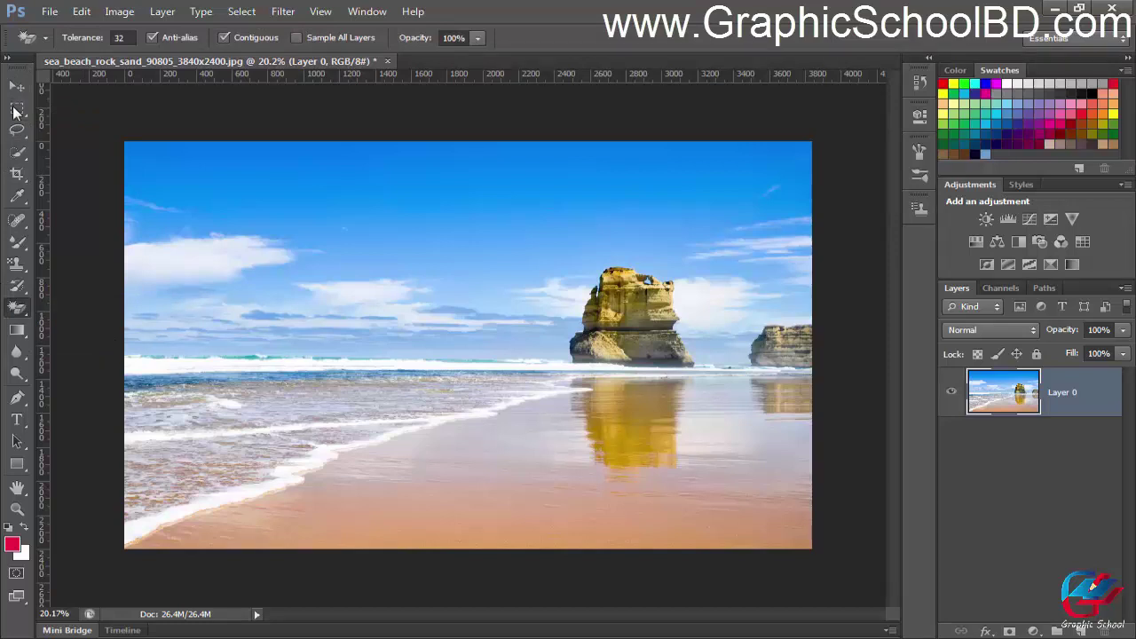
key(c)
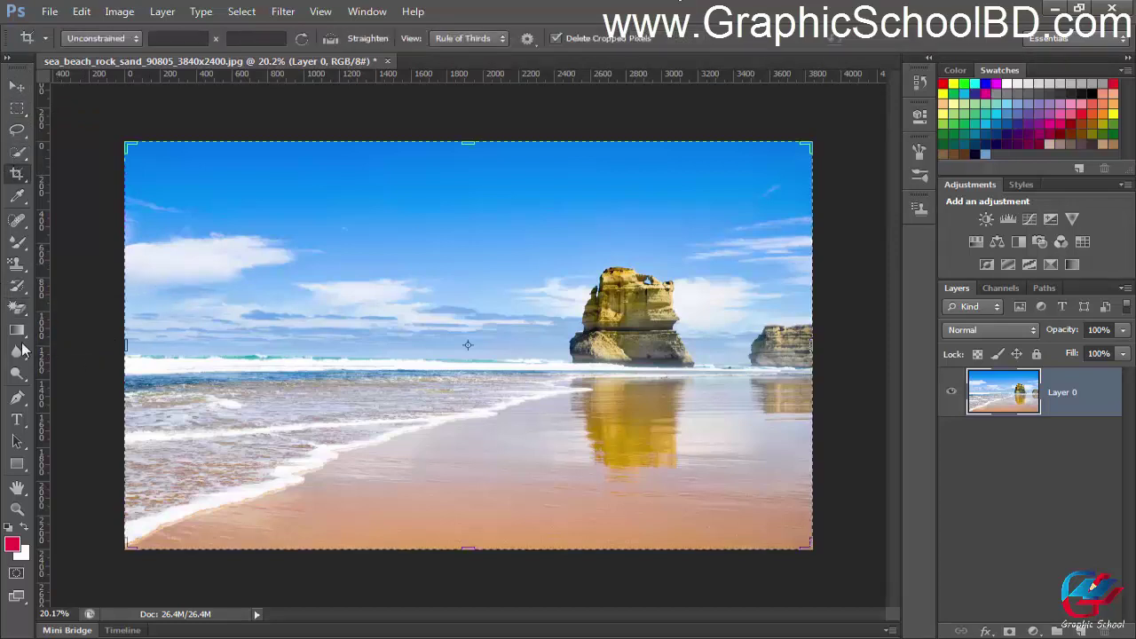
click(11, 310)
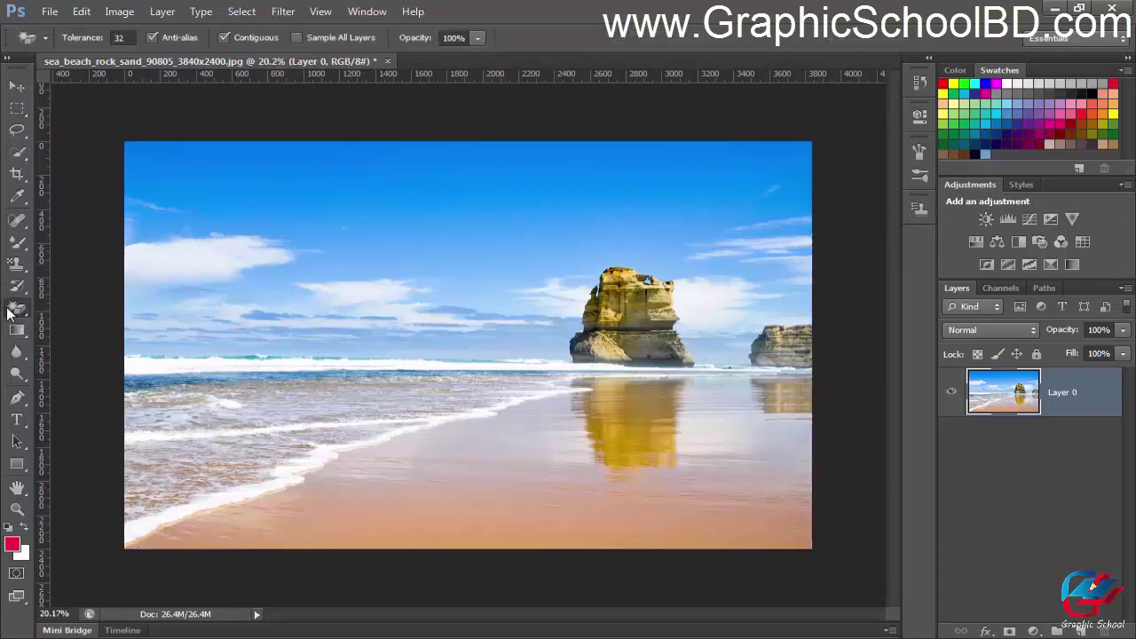
Activate the standard Eraser Tool for use on the beach photo
click(11, 311)
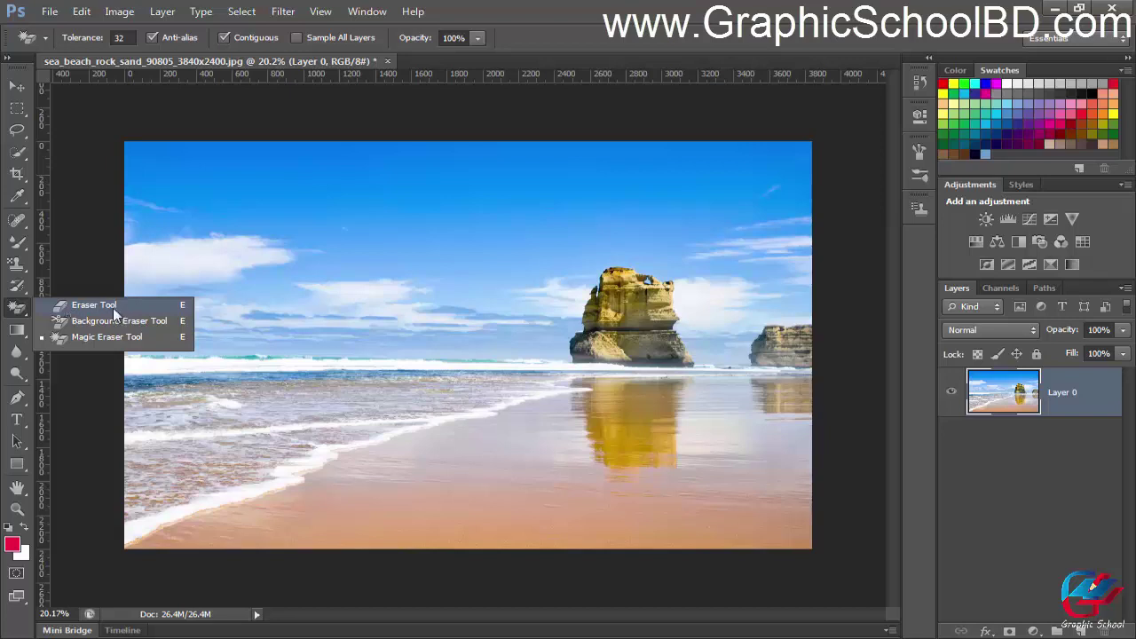
click(153, 305)
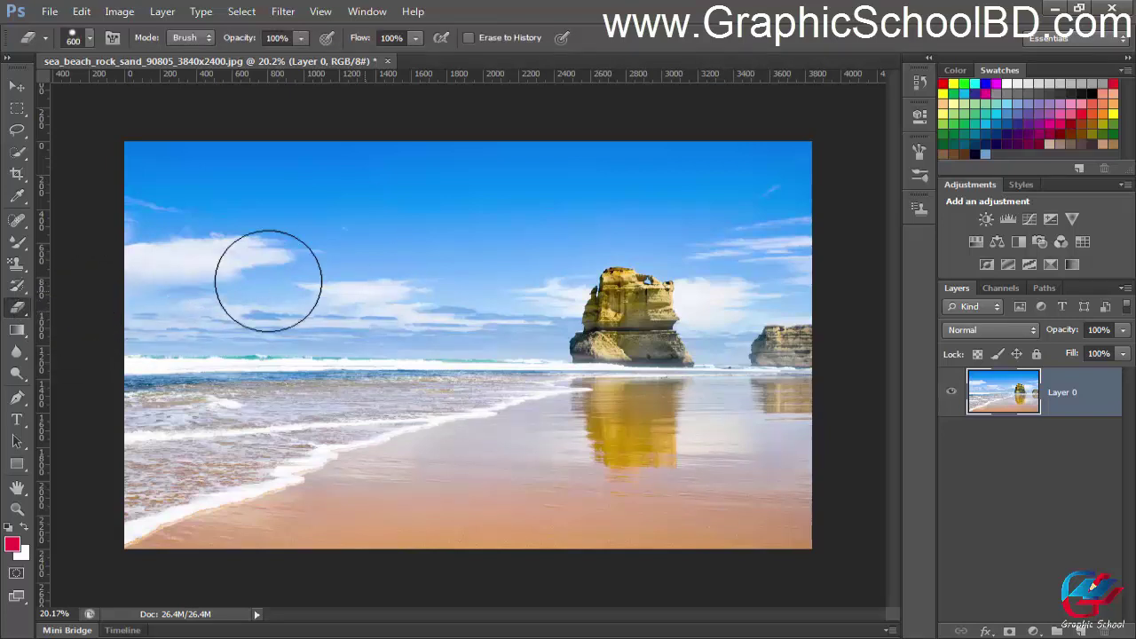
scroll(404, 323, up, 1)
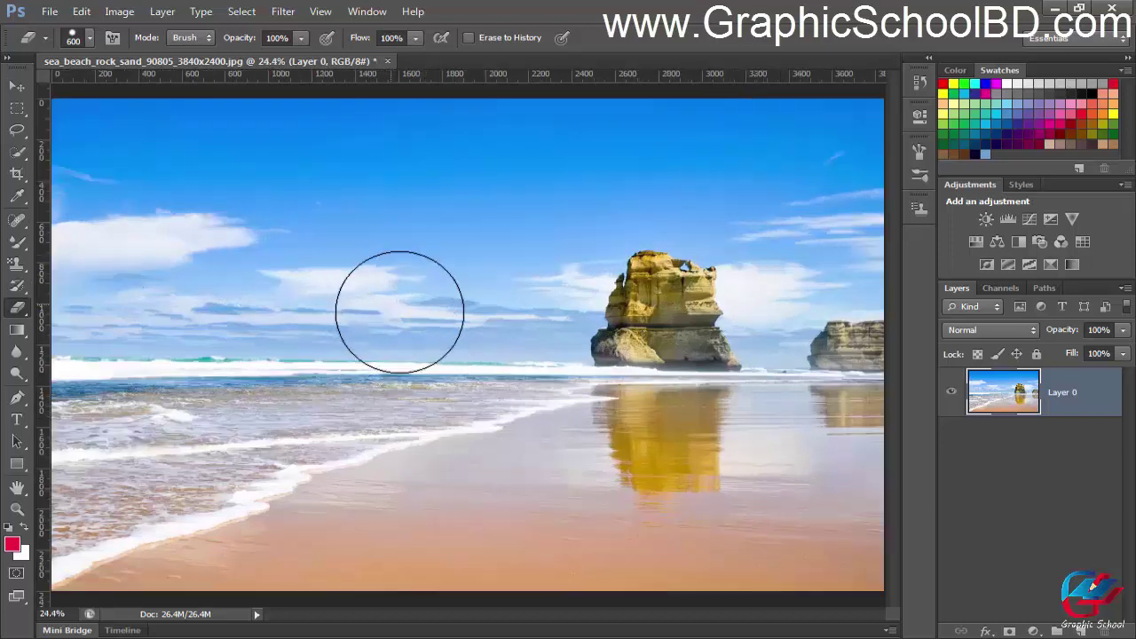
scroll(401, 330, down, 2)
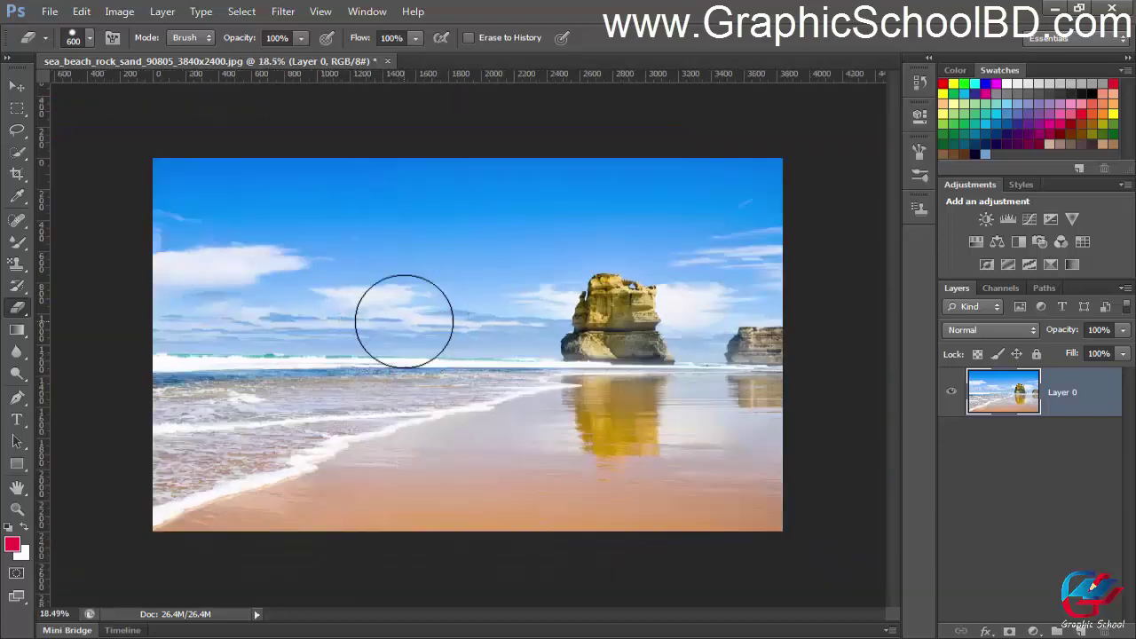
scroll(379, 299, up, 1)
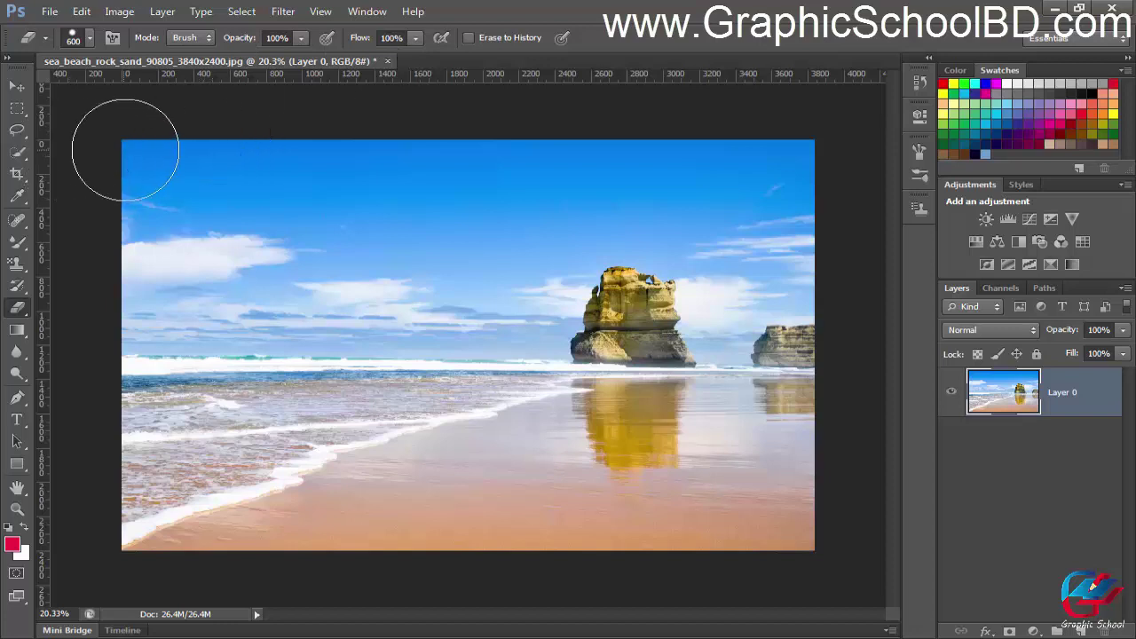
Try erasing the sky and the top of the large rock with the 600 px eraser, and undo the strokes
mouse_move(133, 158)
mouse_down()
mouse_move(218, 172)
mouse_move(502, 187)
mouse_move(259, 187)
mouse_move(740, 174)
mouse_move(712, 174)
mouse_move(817, 220)
mouse_move(817, 152)
mouse_move(740, 169)
mouse_move(710, 253)
mouse_up()
mouse_move(466, 258)
mouse_down()
mouse_move(172, 210)
mouse_move(167, 223)
mouse_move(596, 281)
mouse_up()
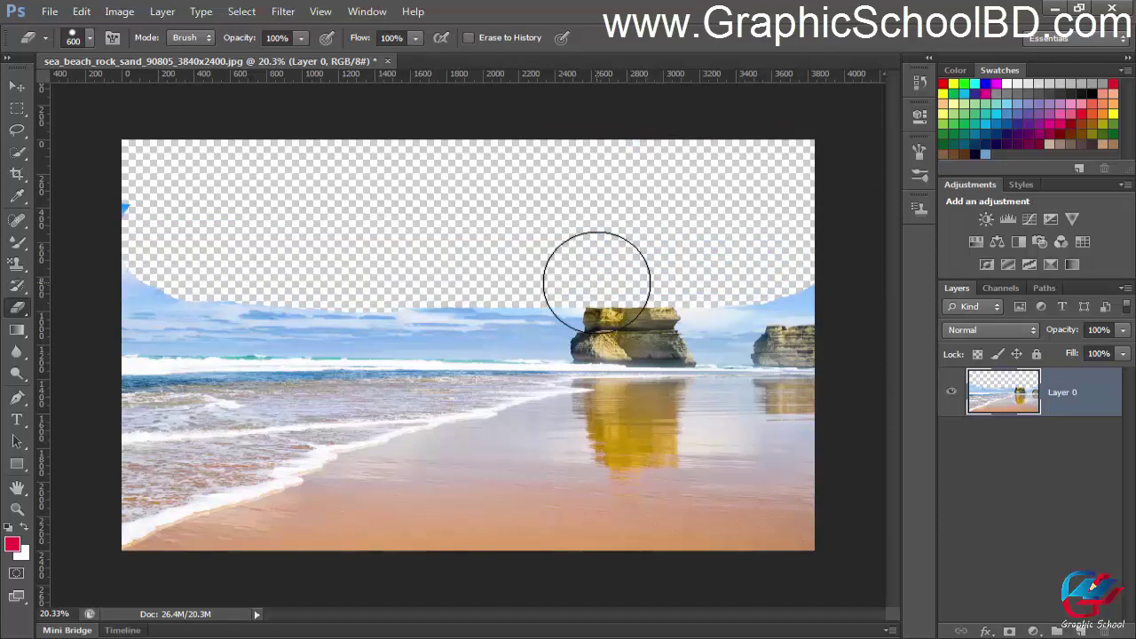
key(ctrl+alt+z)
key(ctrl+alt+z)
key(ctrl+alt+z)
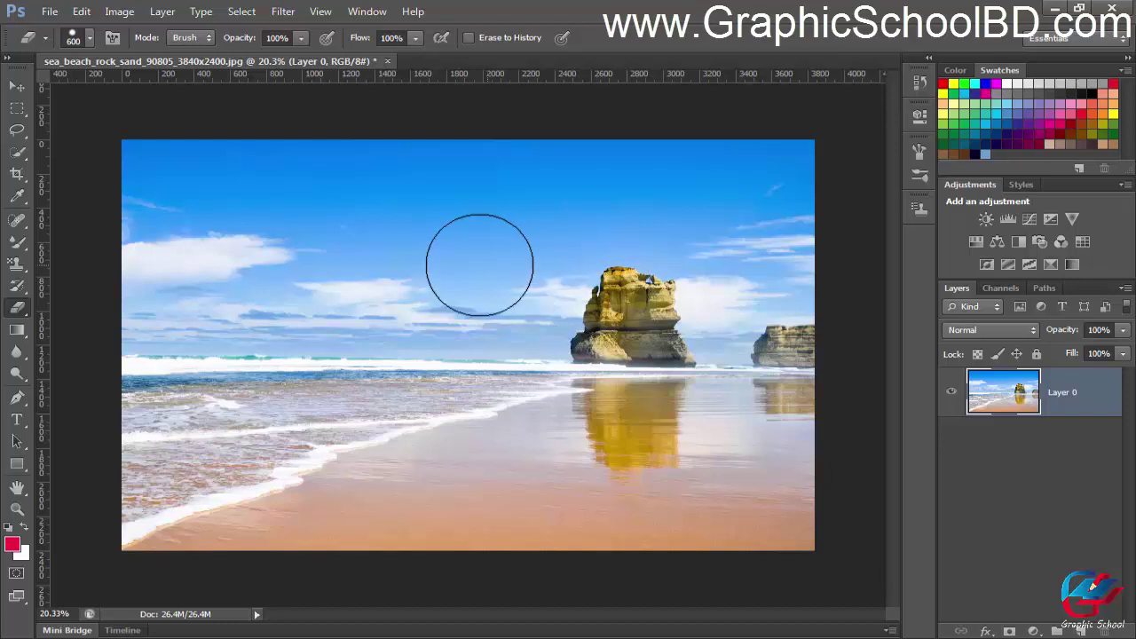
Set the eraser brush size to 125 px and its hardness to 55%
click(75, 38)
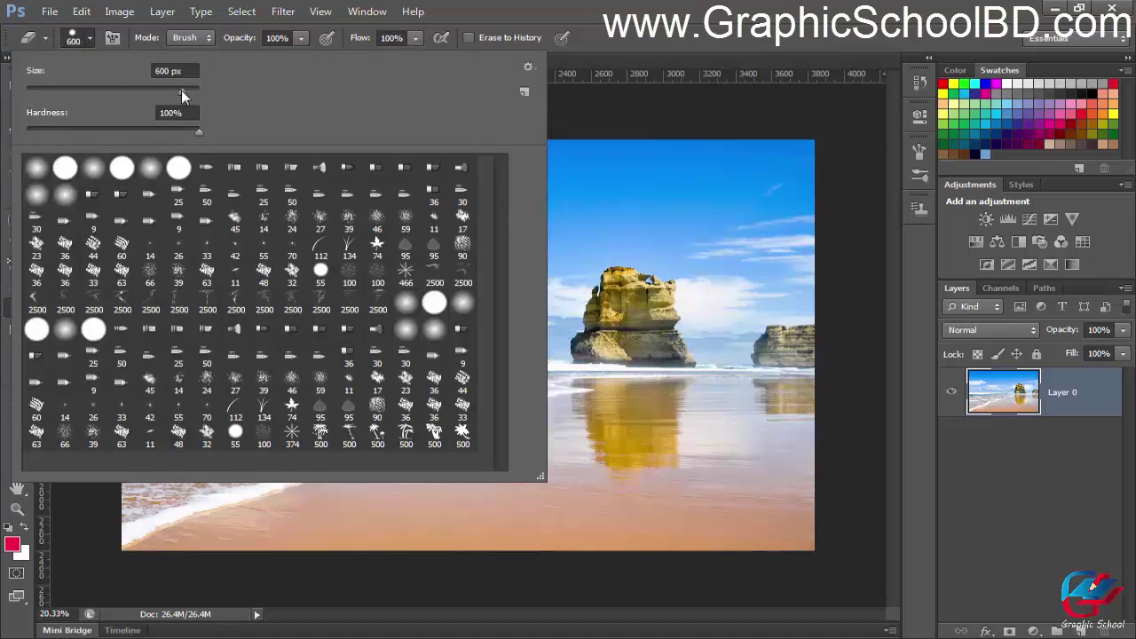
drag(126, 96, 97, 96)
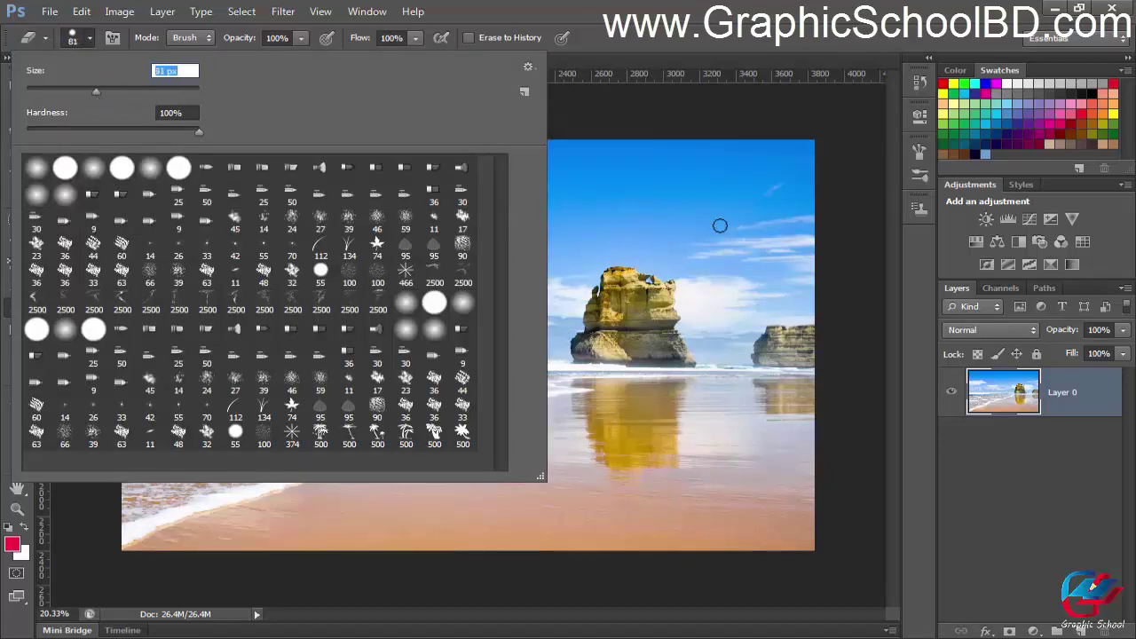
drag(95, 91, 198, 92)
mouse_move(179, 99)
mouse_down()
mouse_move(212, 101)
mouse_move(110, 95)
mouse_up()
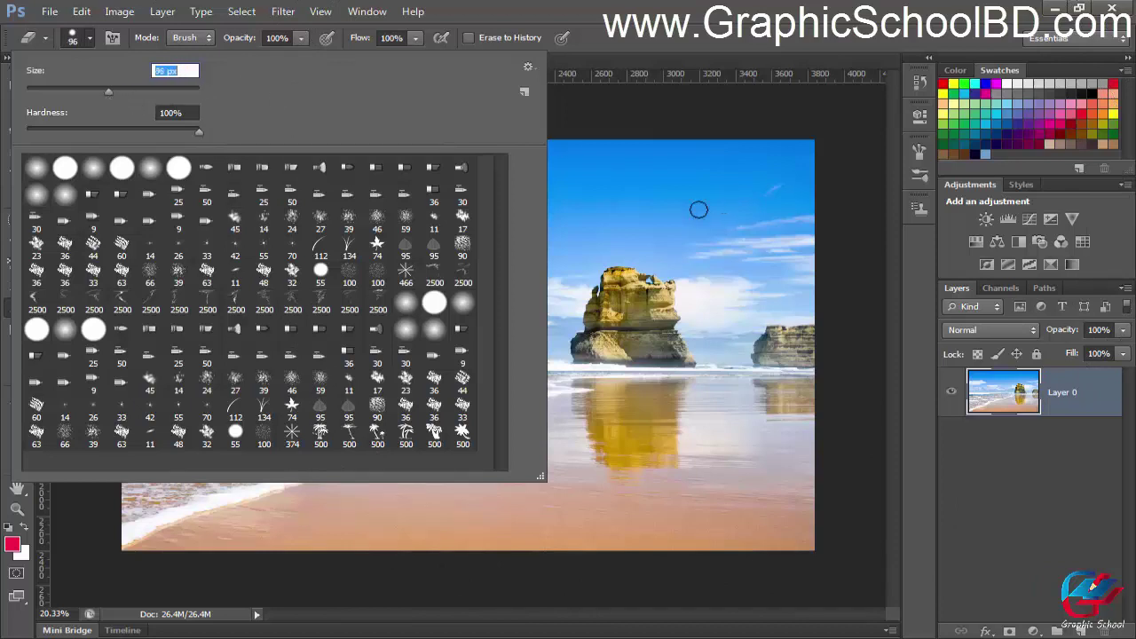
click(123, 91)
drag(49, 130, 117, 132)
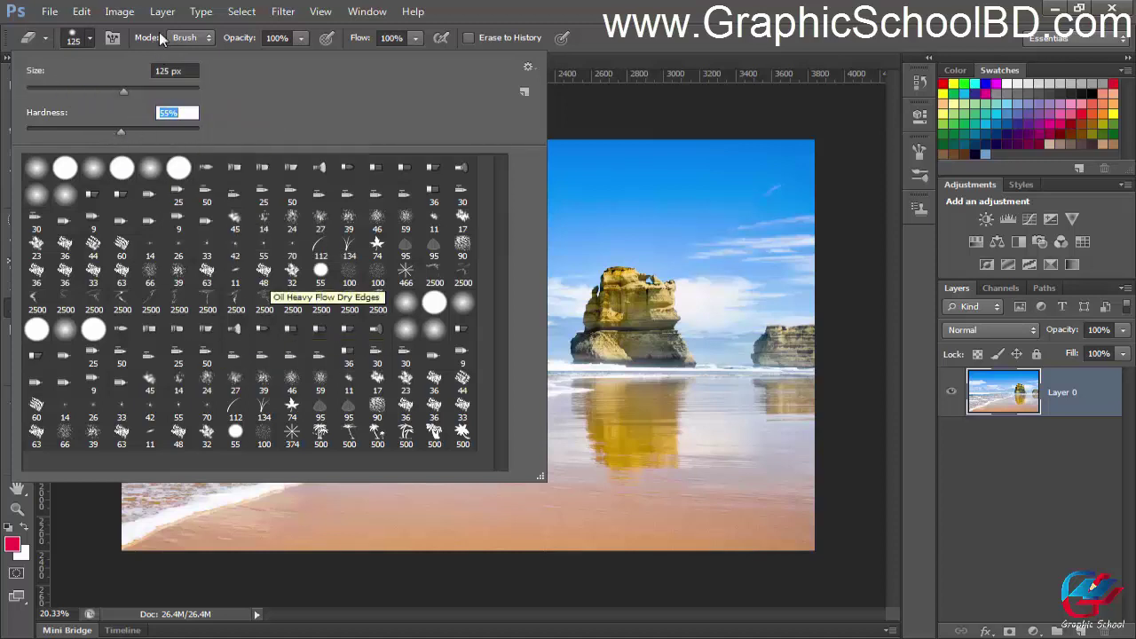
key(Return)
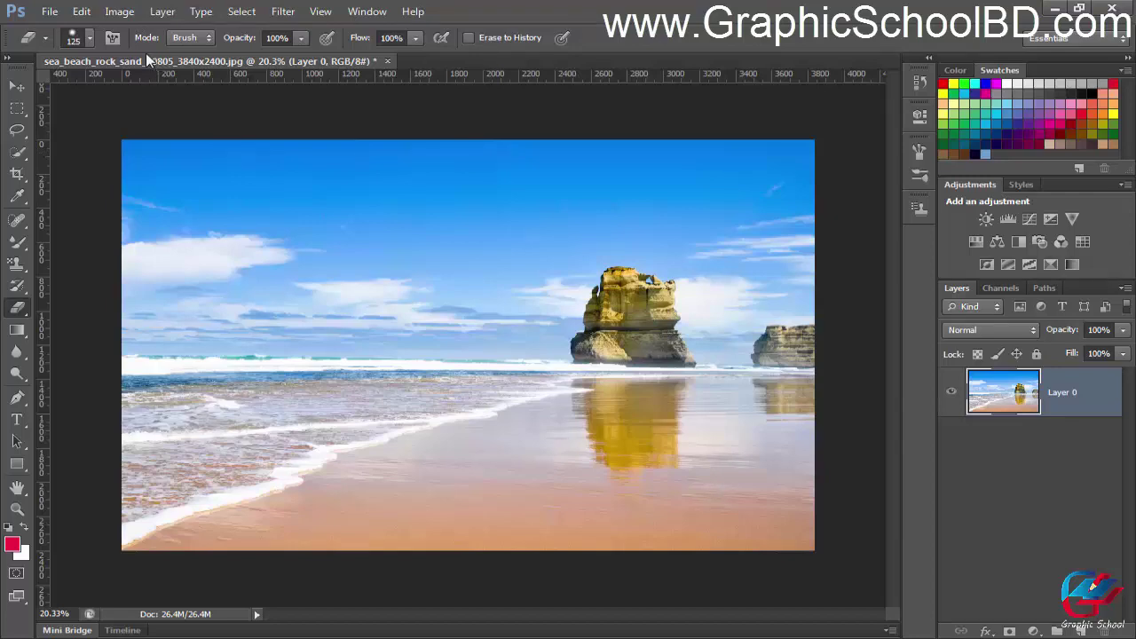
Examine the eraser's detailed Brush Tip Shape settings without changing them
click(112, 38)
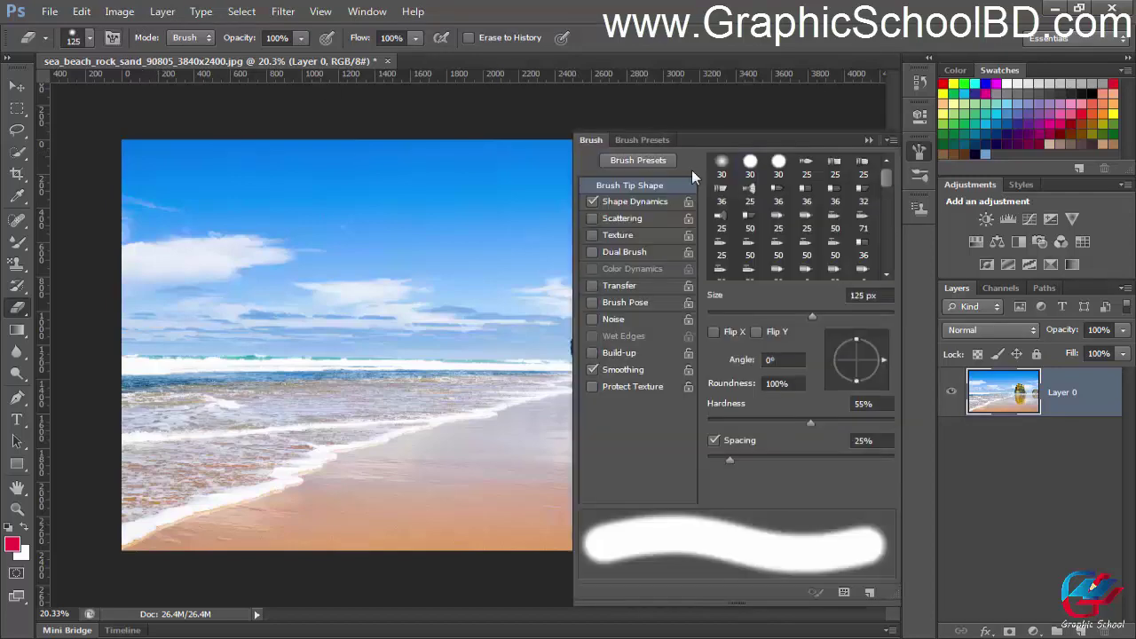
click(869, 140)
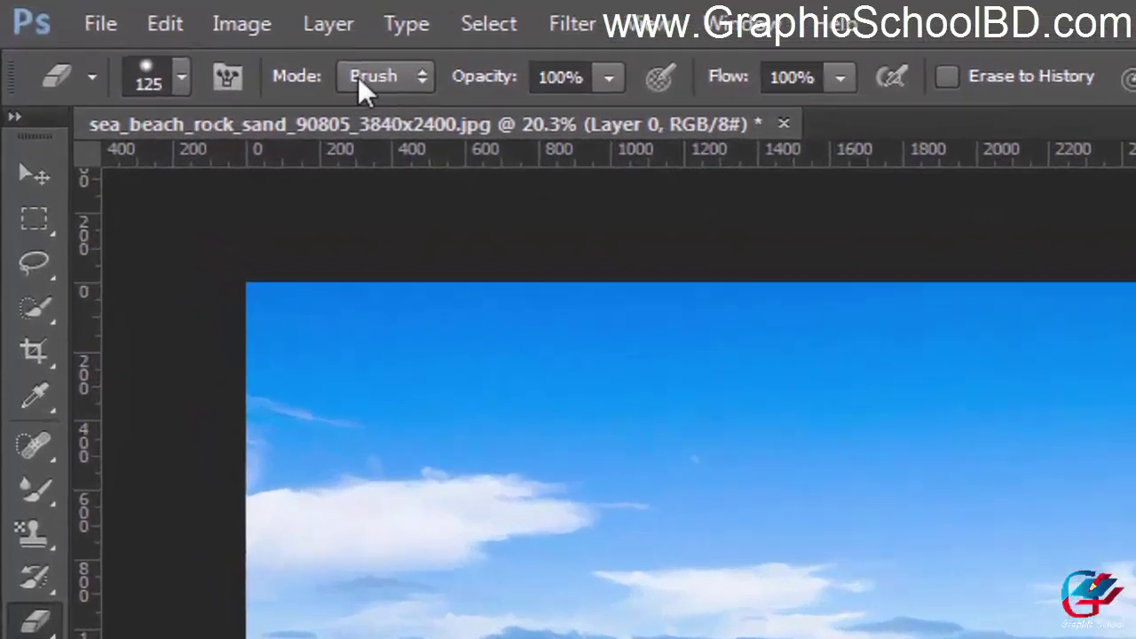
Review the Eraser Tool's available modes and set the mode to Pencil
click(178, 37)
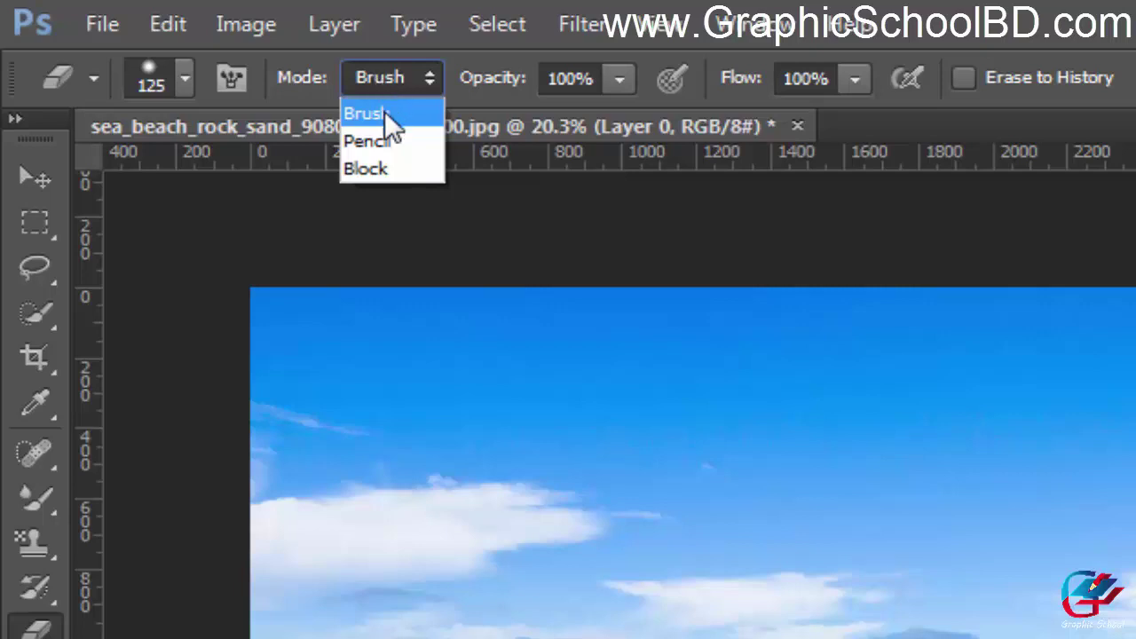
click(384, 111)
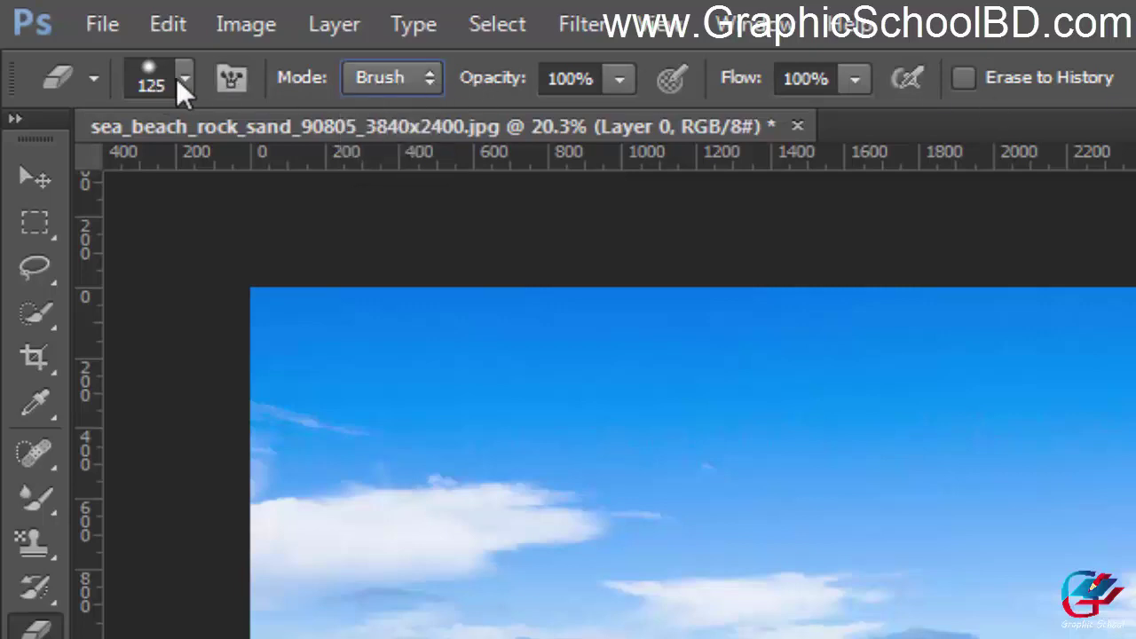
click(424, 78)
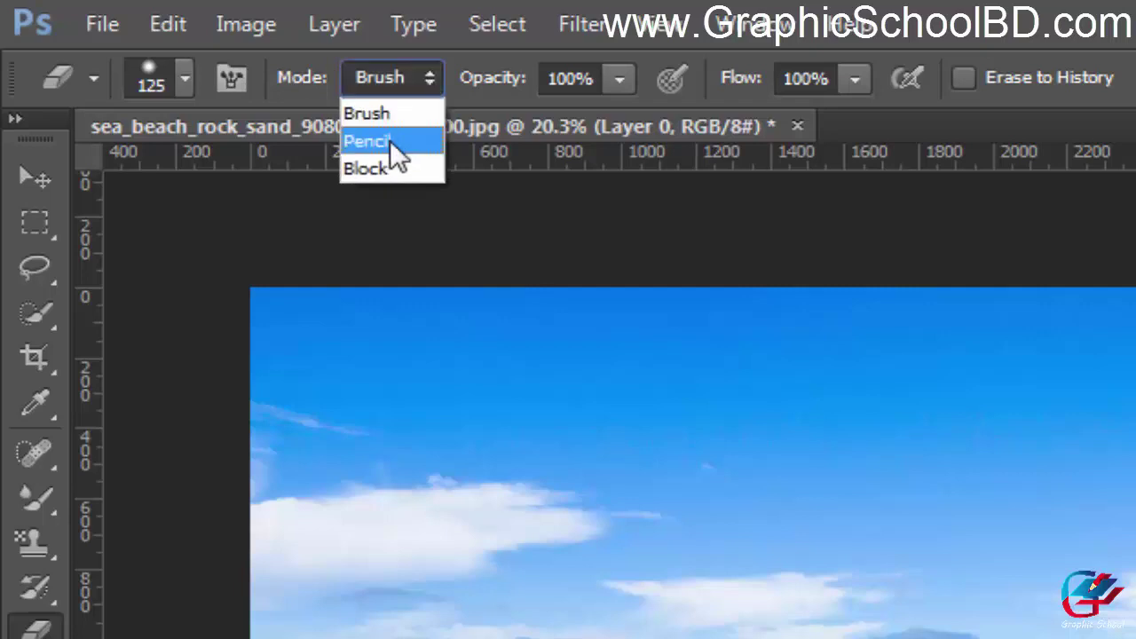
click(389, 140)
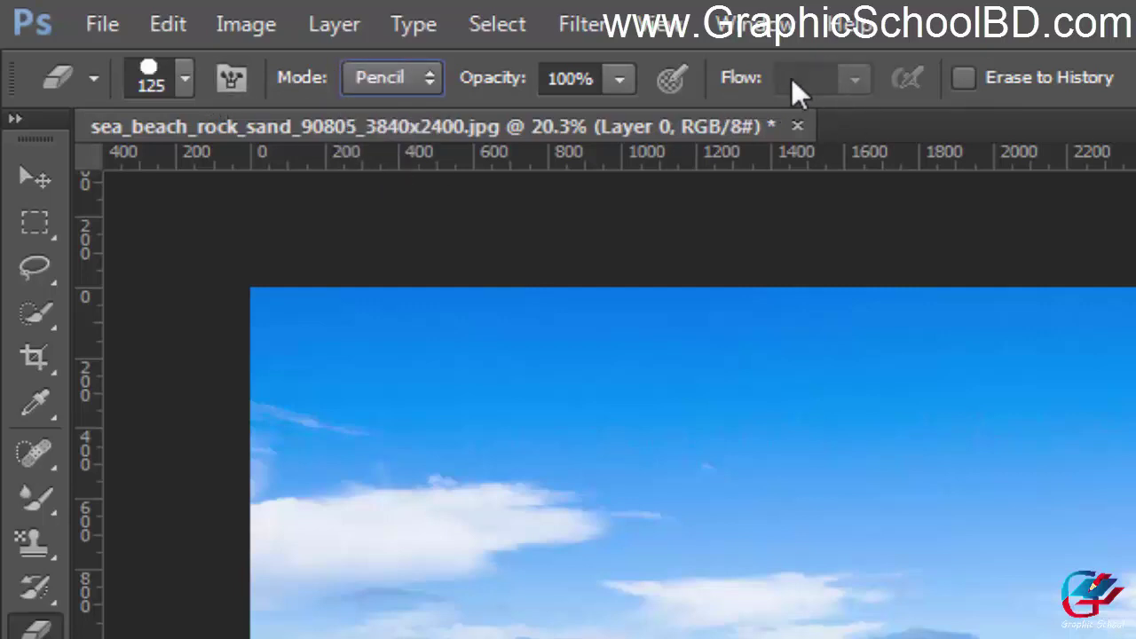
Try erasing the sky with the eraser in Block mode, and undo the strokes
click(167, 81)
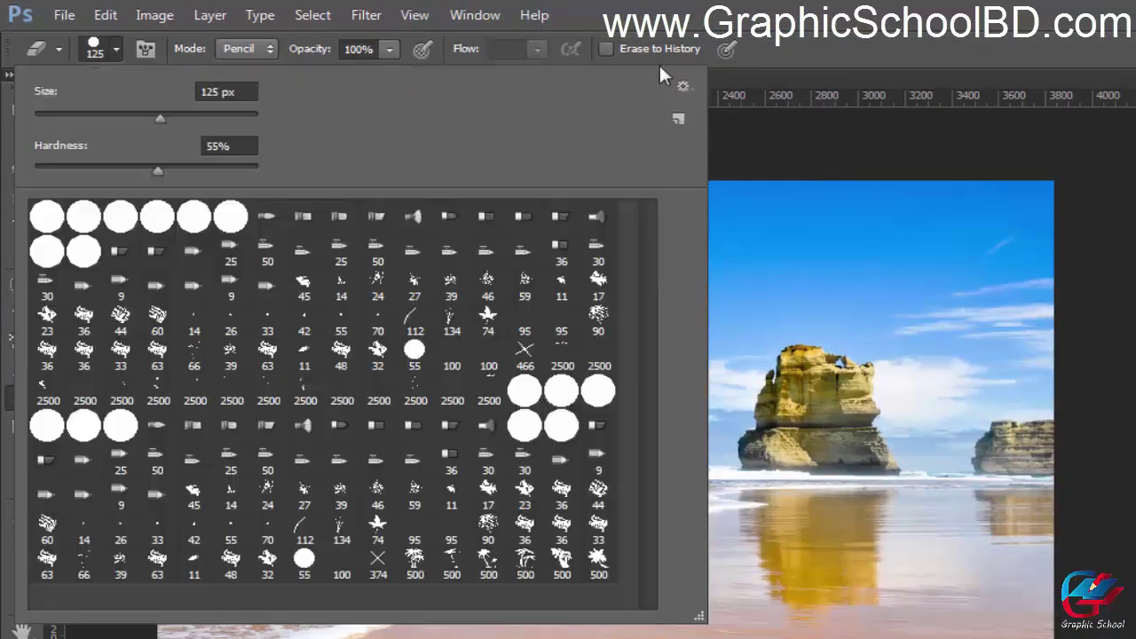
click(397, 52)
click(246, 48)
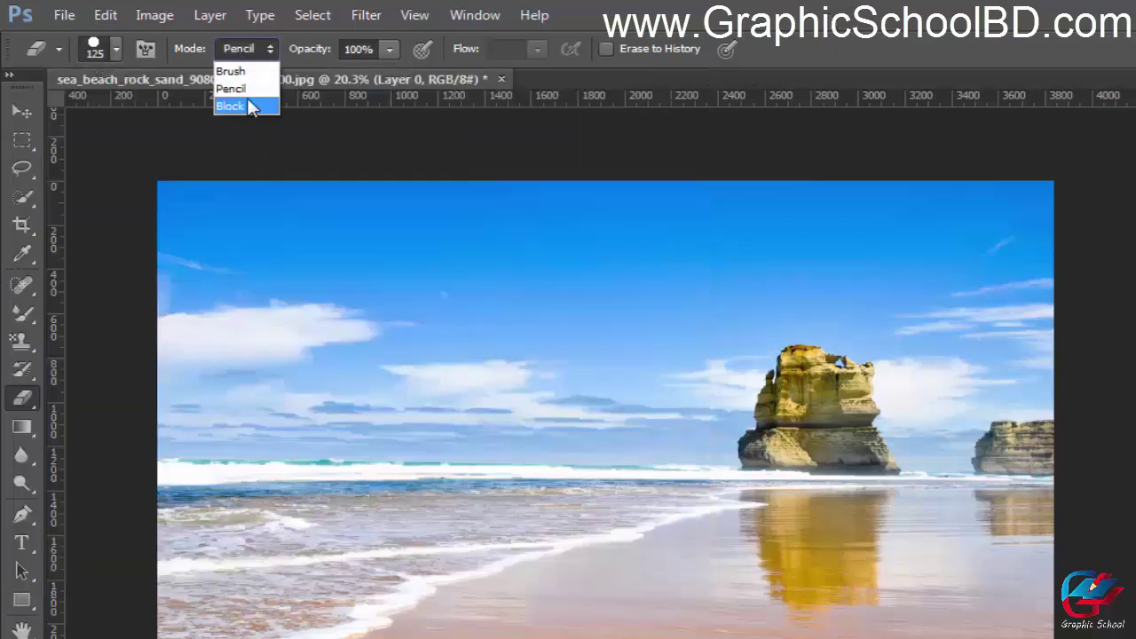
click(249, 106)
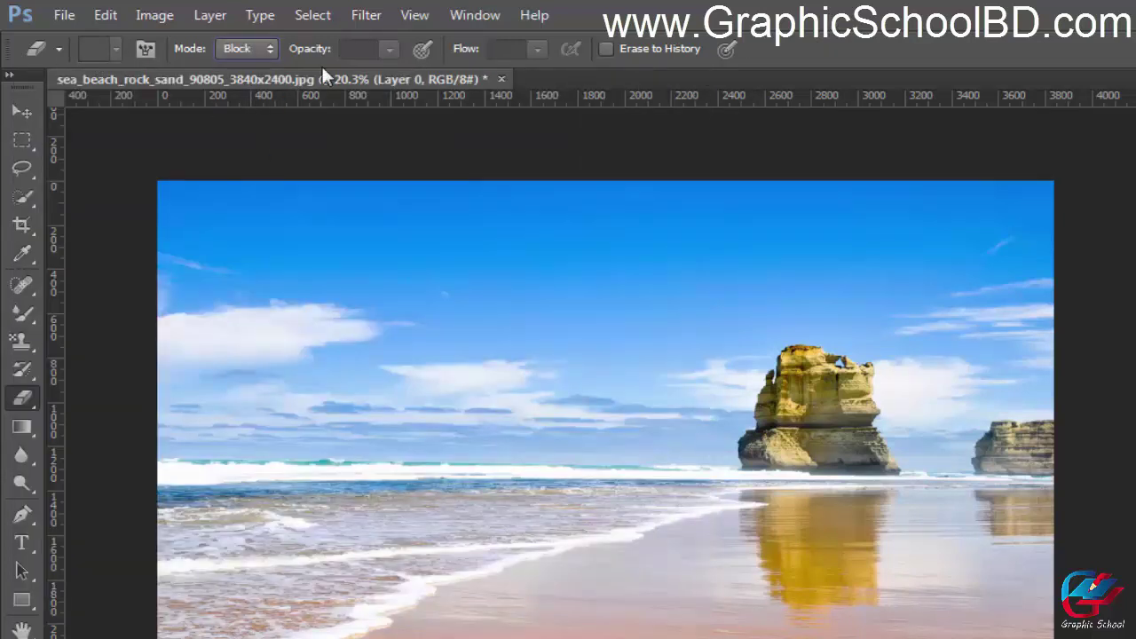
drag(383, 244, 703, 270)
drag(548, 328, 626, 315)
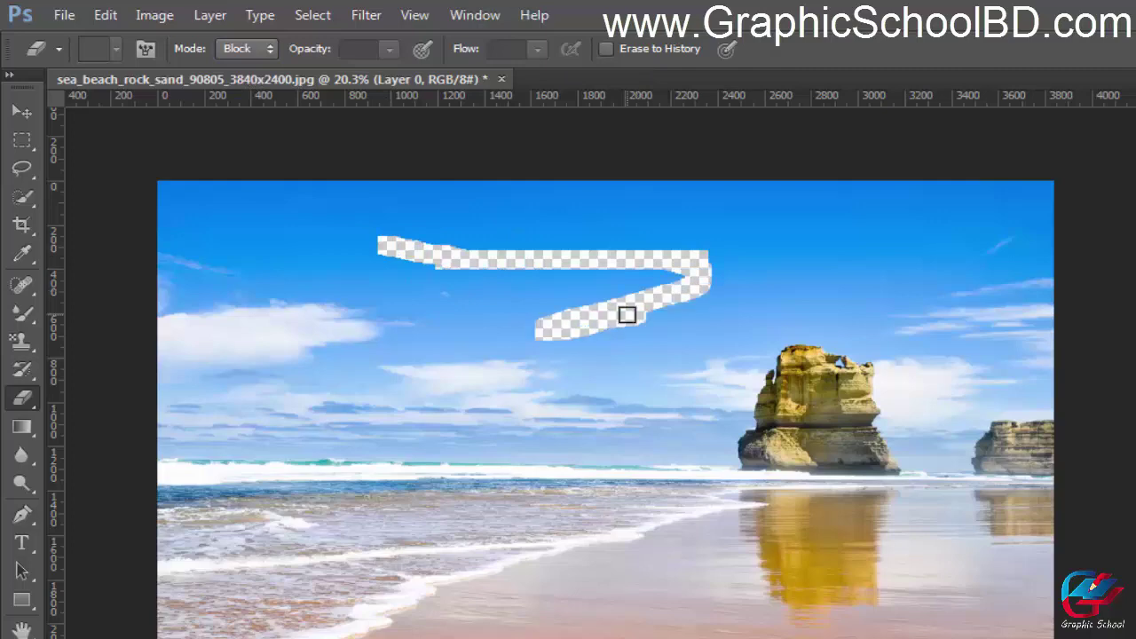
key(ctrl+z)
Set the eraser mode to Brush, try a short stroke across the sky, and undo it
click(238, 52)
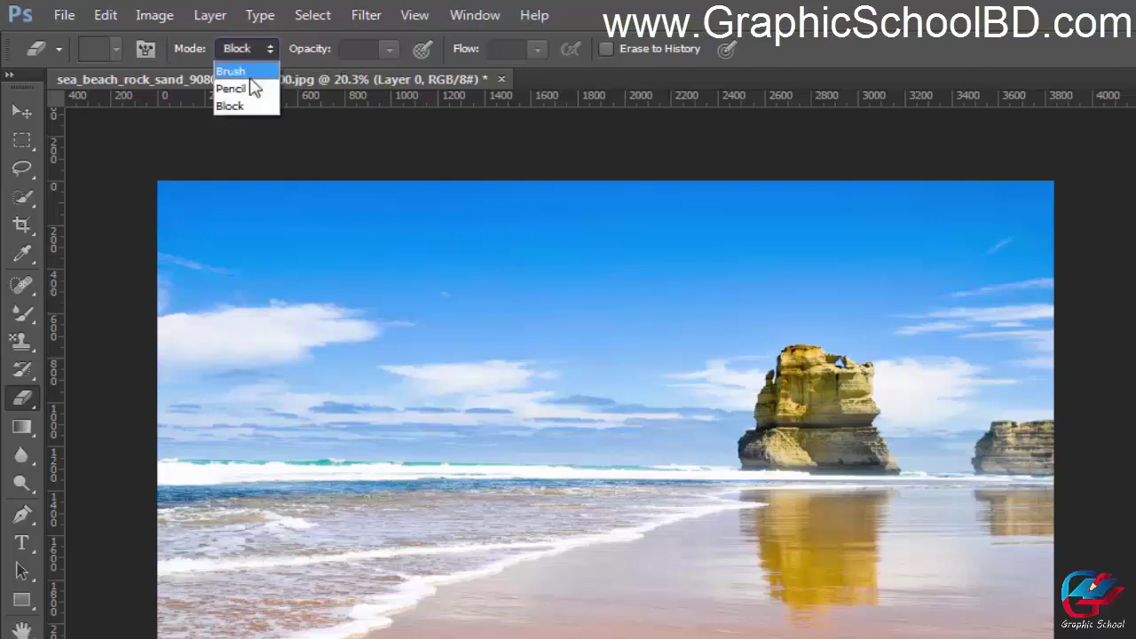
click(252, 71)
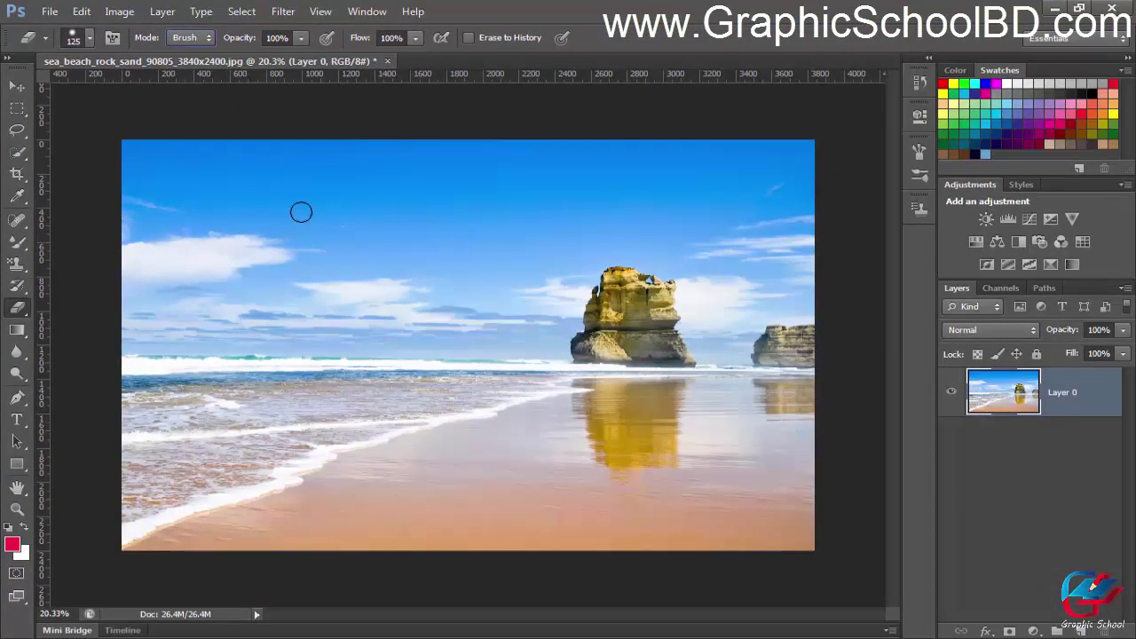
drag(301, 212, 435, 198)
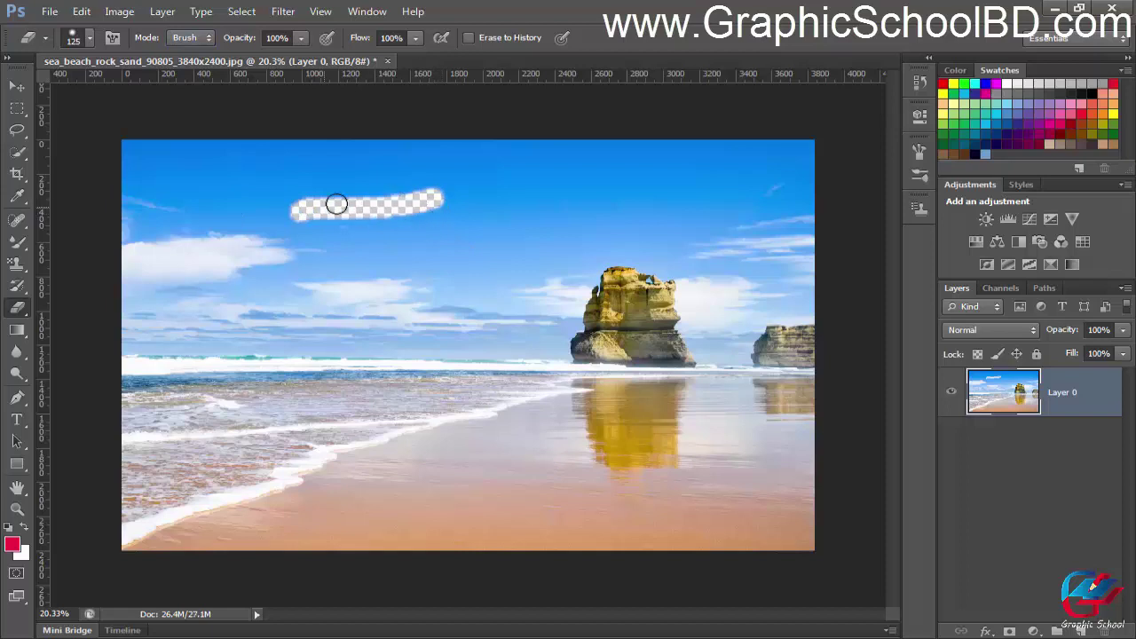
key(ctrl+z)
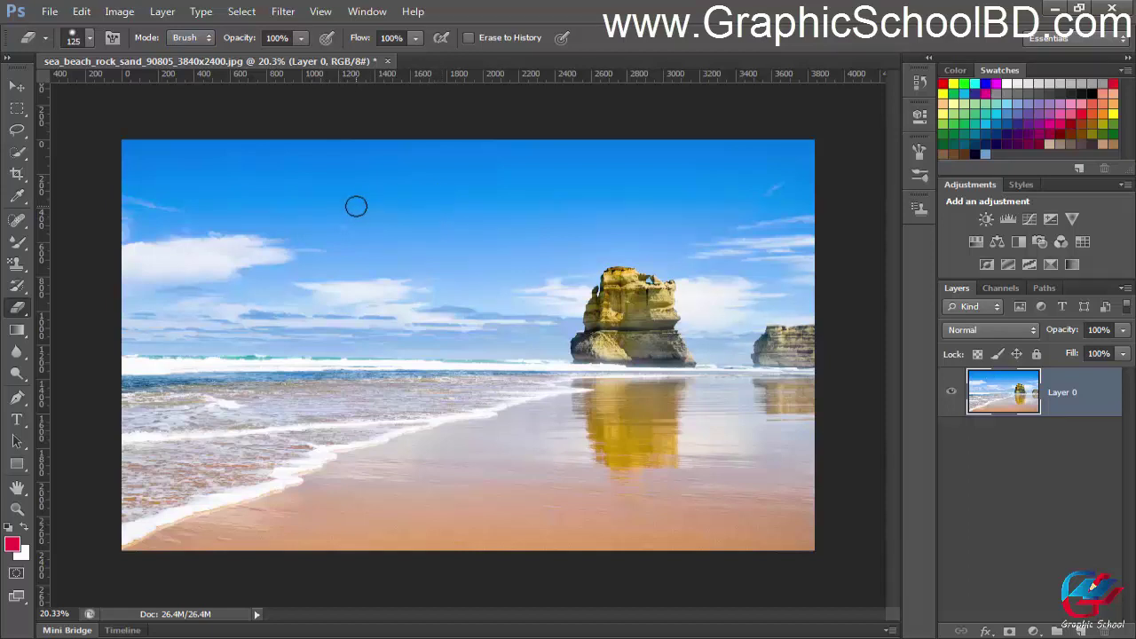
Enlarge the eraser brush to 700 px
key(bracketright)
key(bracketright)
key(bracketright)
key(bracketright)
key(bracketright)
key(bracketright)
key(bracketright)
key(bracketright)
key(bracketright)
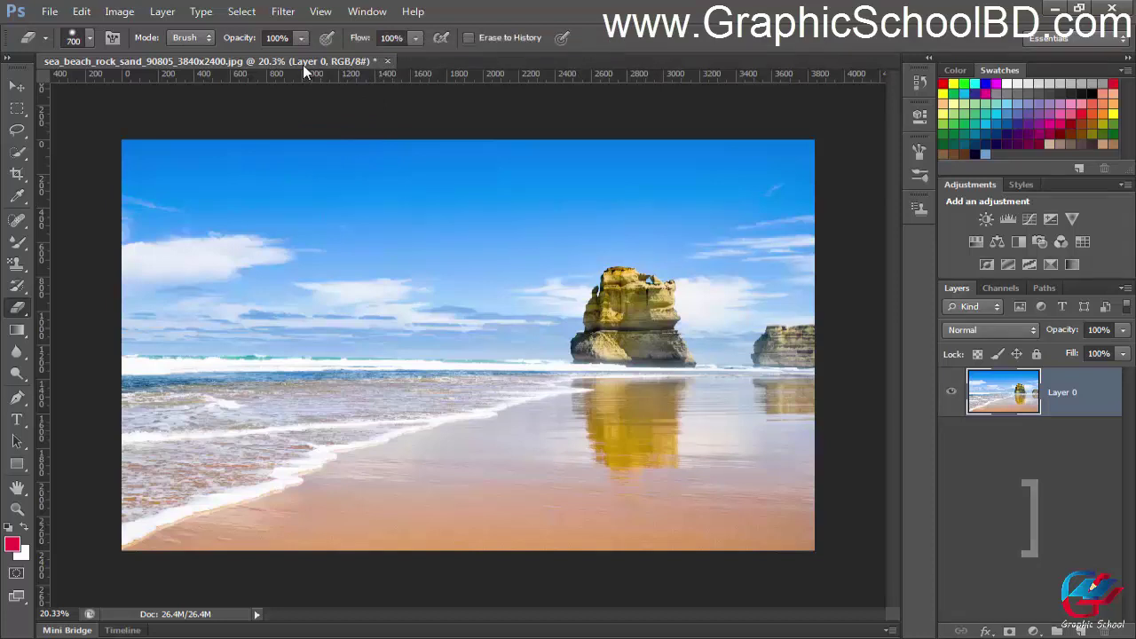
key([)
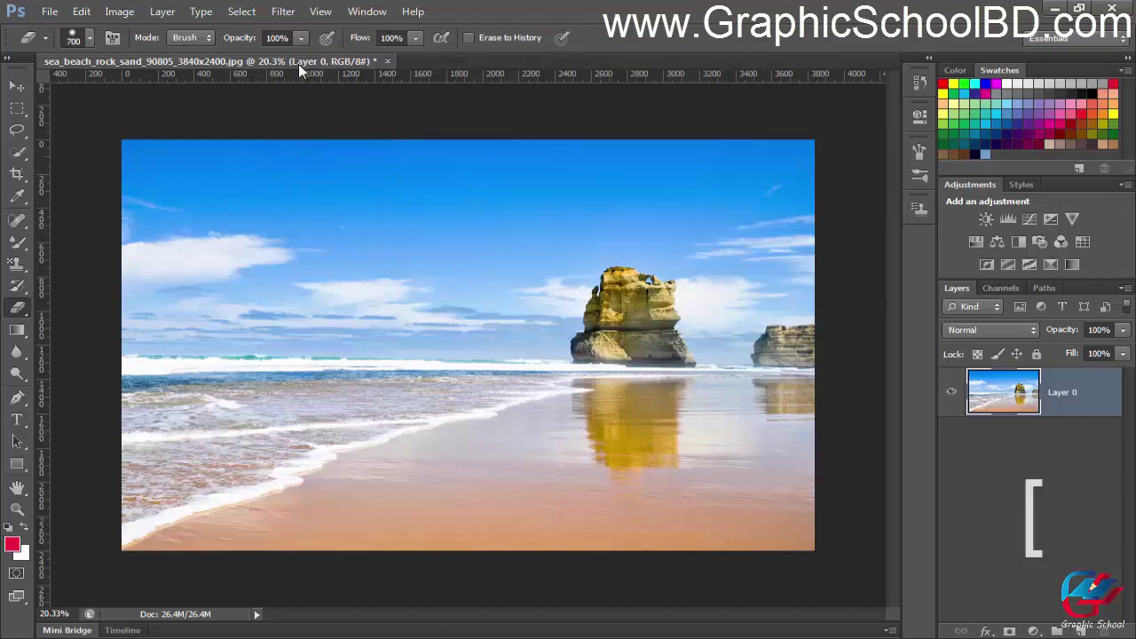
Try erasing the sky with the eraser opacity at 25%, and undo the stroke
click(297, 37)
drag(300, 57, 233, 59)
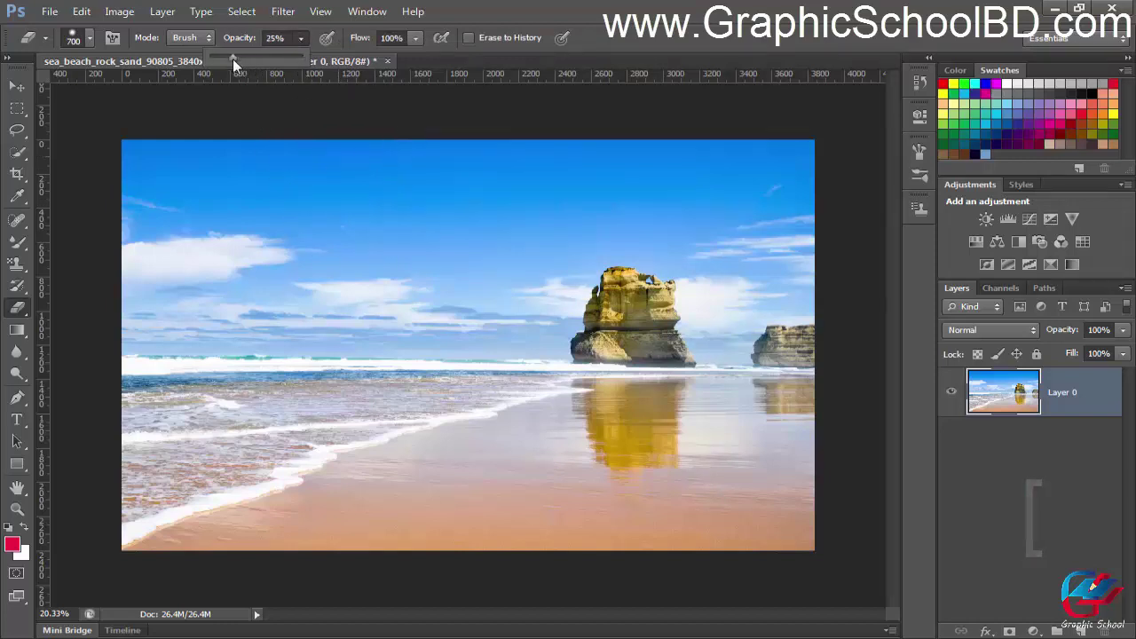
drag(278, 228, 538, 221)
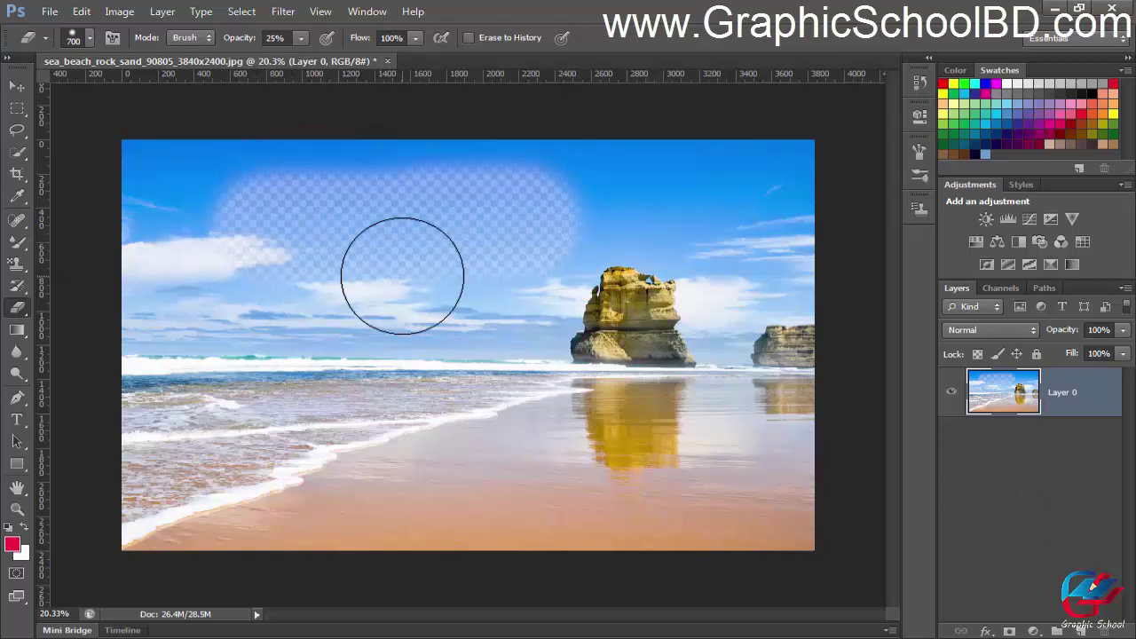
key(ctrl+z)
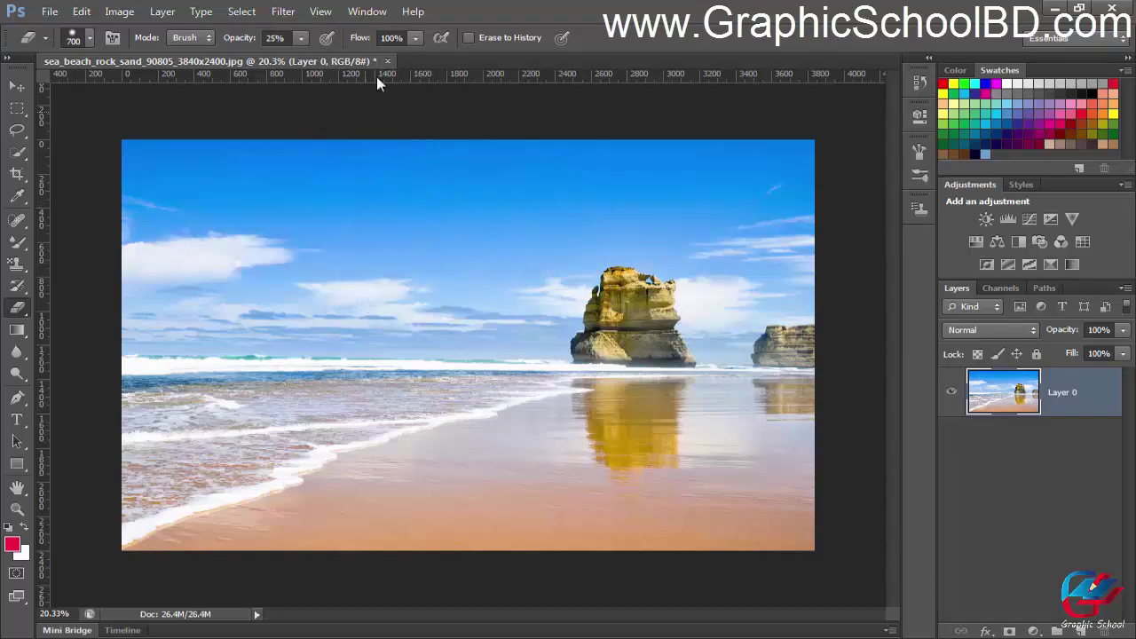
Set the eraser flow to 11%, try a stroke across the sky, and undo it
click(416, 38)
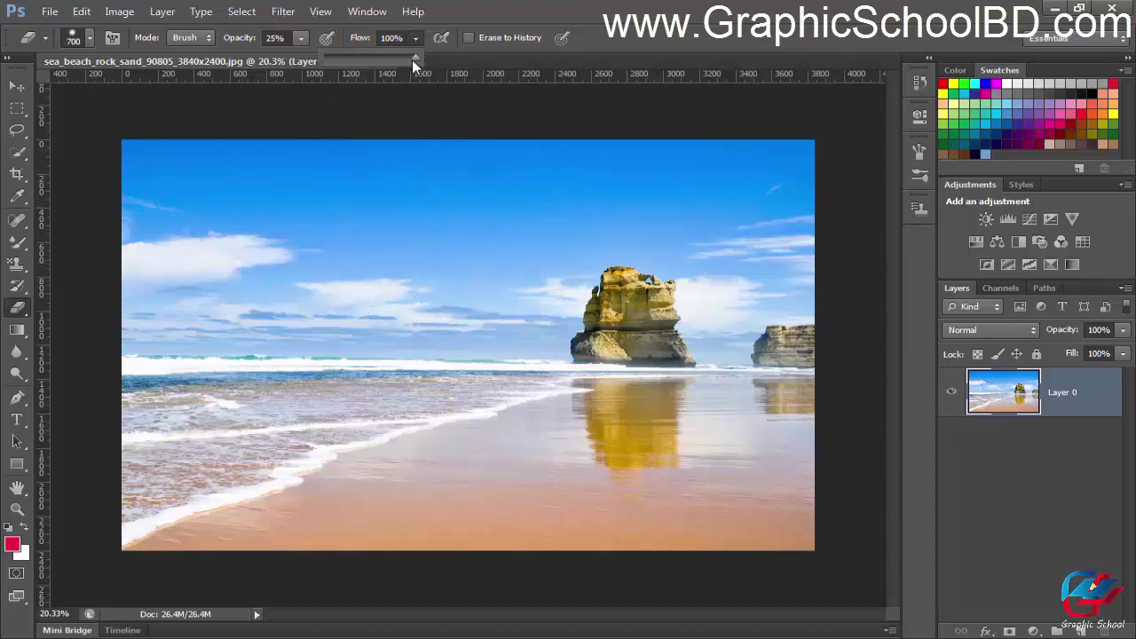
drag(359, 58, 334, 60)
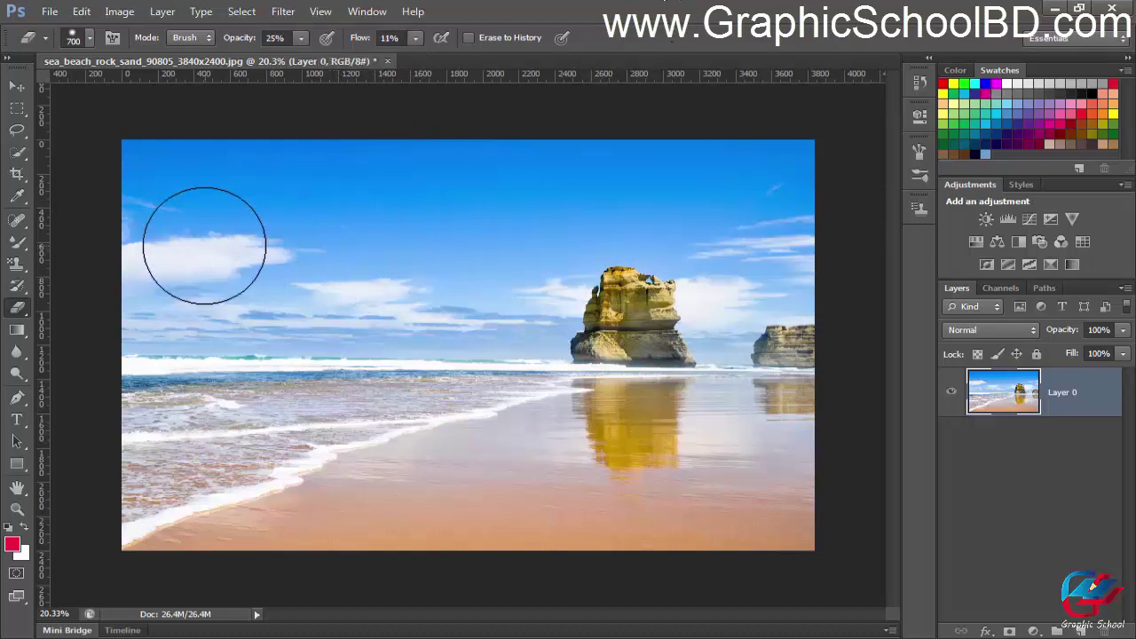
drag(262, 246, 540, 241)
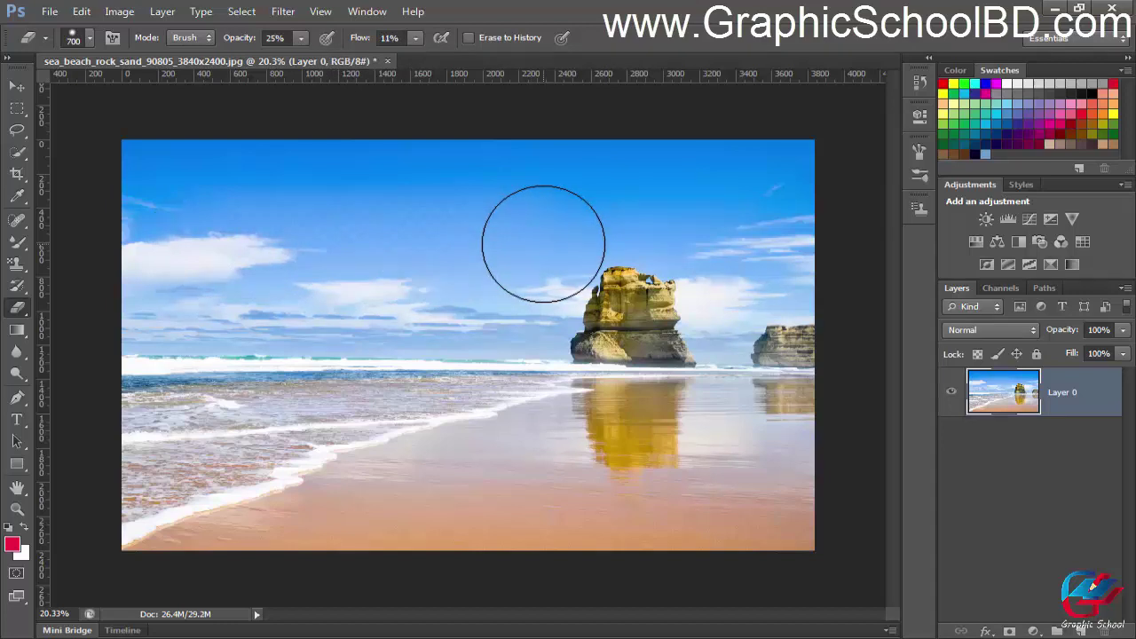
key(ctrl+z)
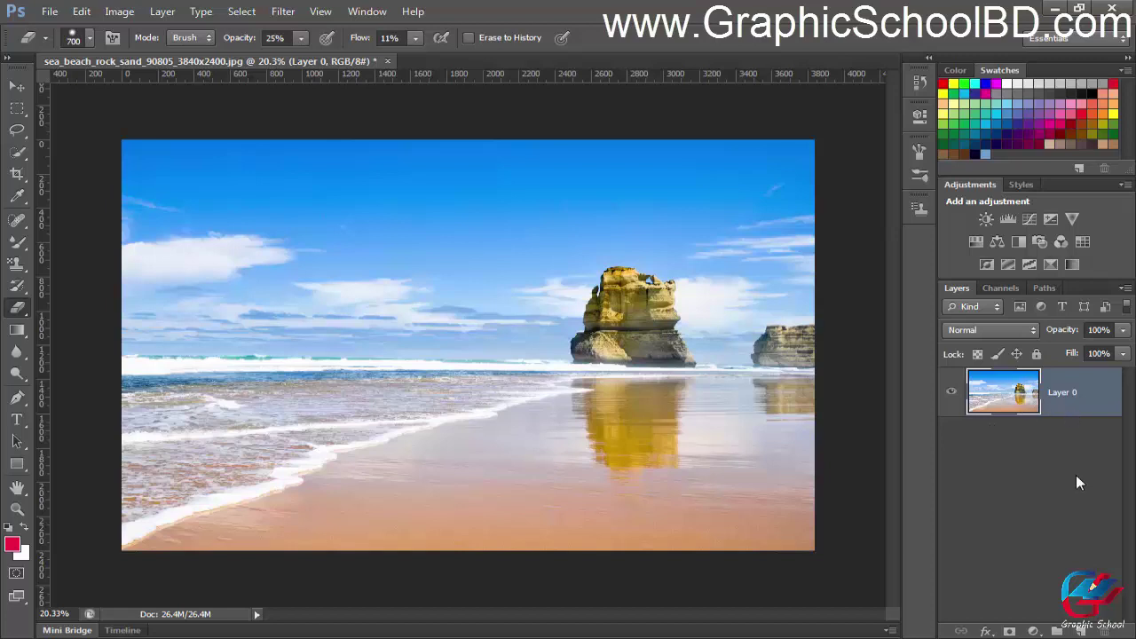
Try adding an empty layer below and above the photo layer, undoing each one
key(ctrl+shift)
ctrl+click(1081, 629)
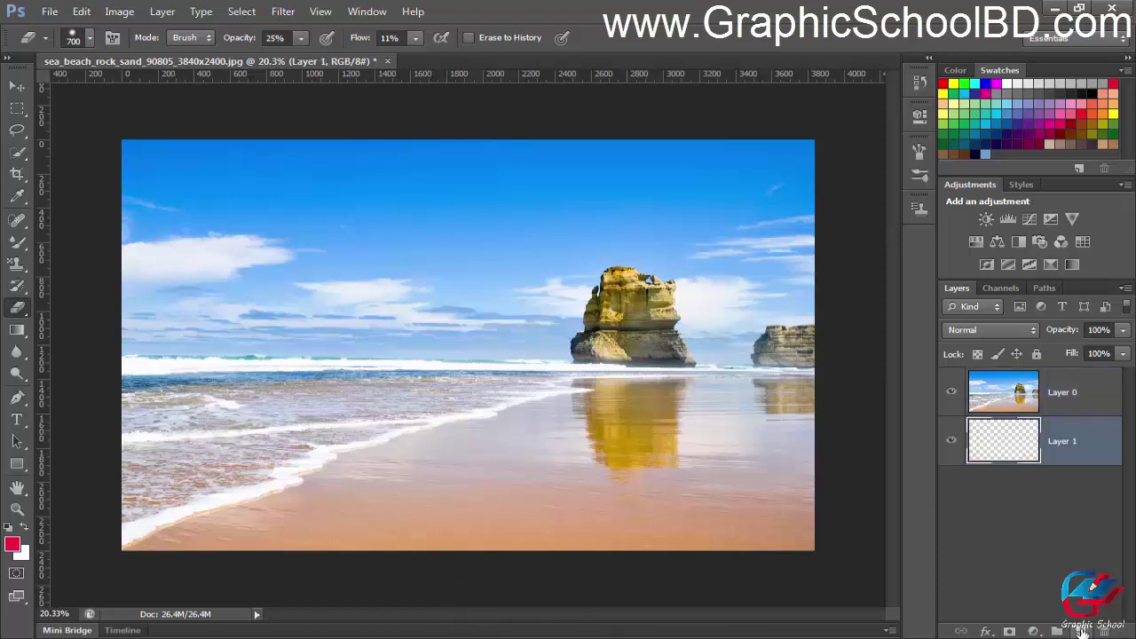
key(ctrl+z)
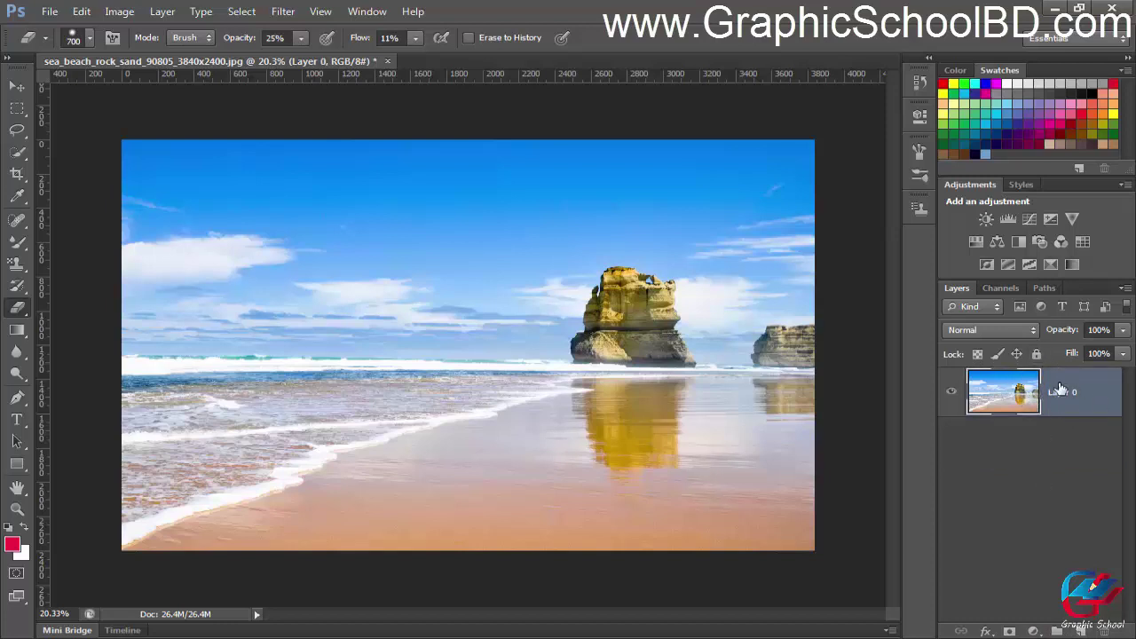
click(1081, 628)
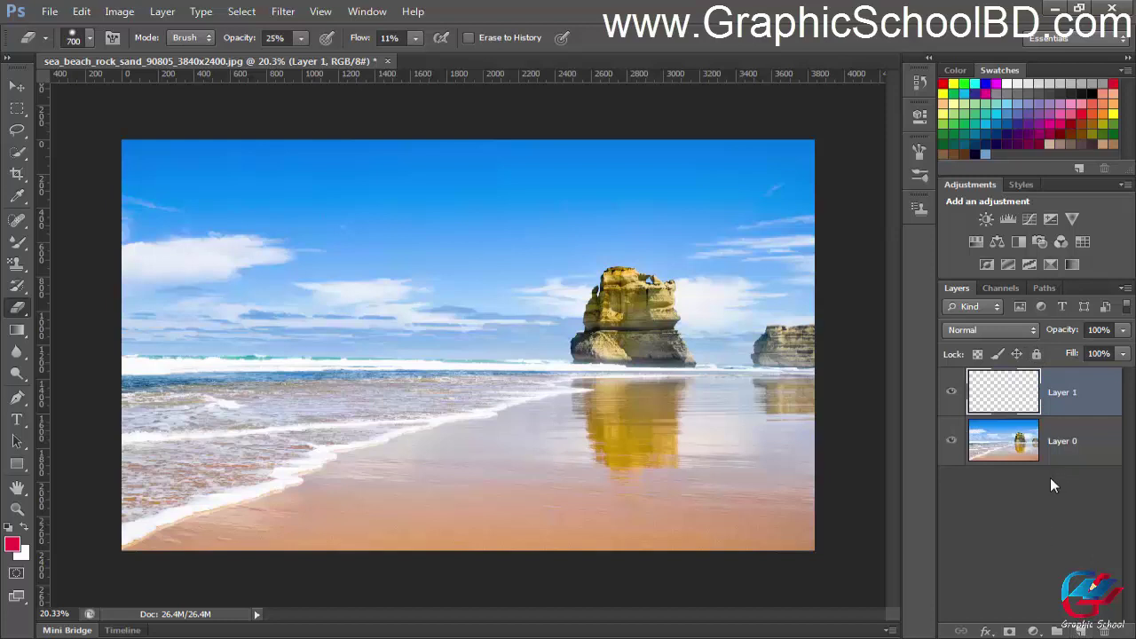
key(ctrl+z)
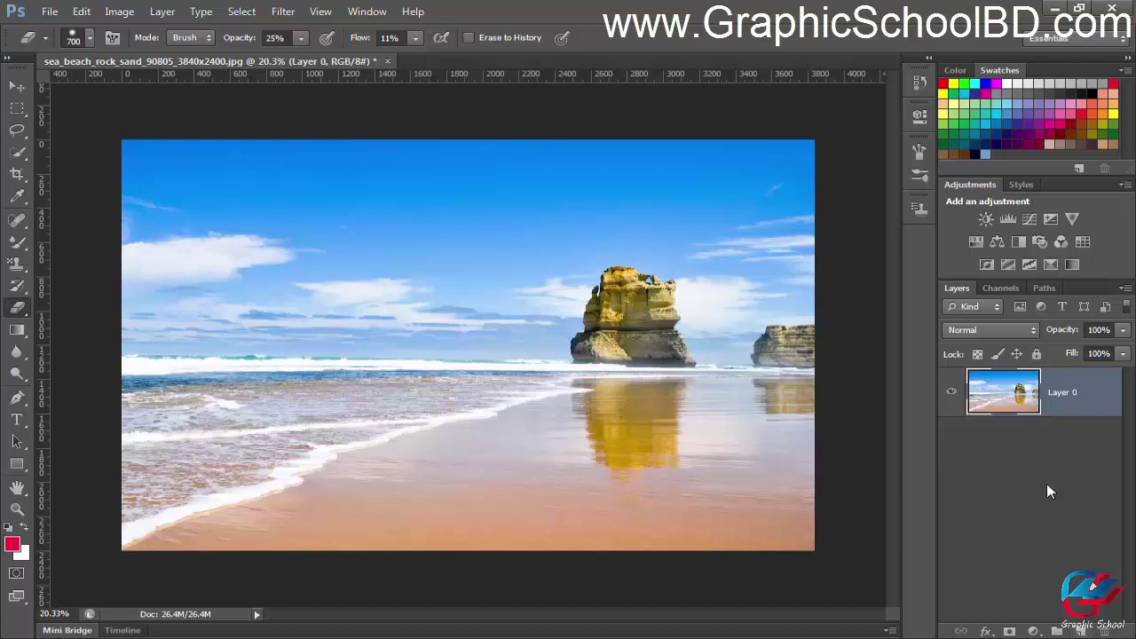
Add a layer beneath the photo, fill it with the crimson foreground color, and reselect Layer 0
ctrl+shift+click(1081, 629)
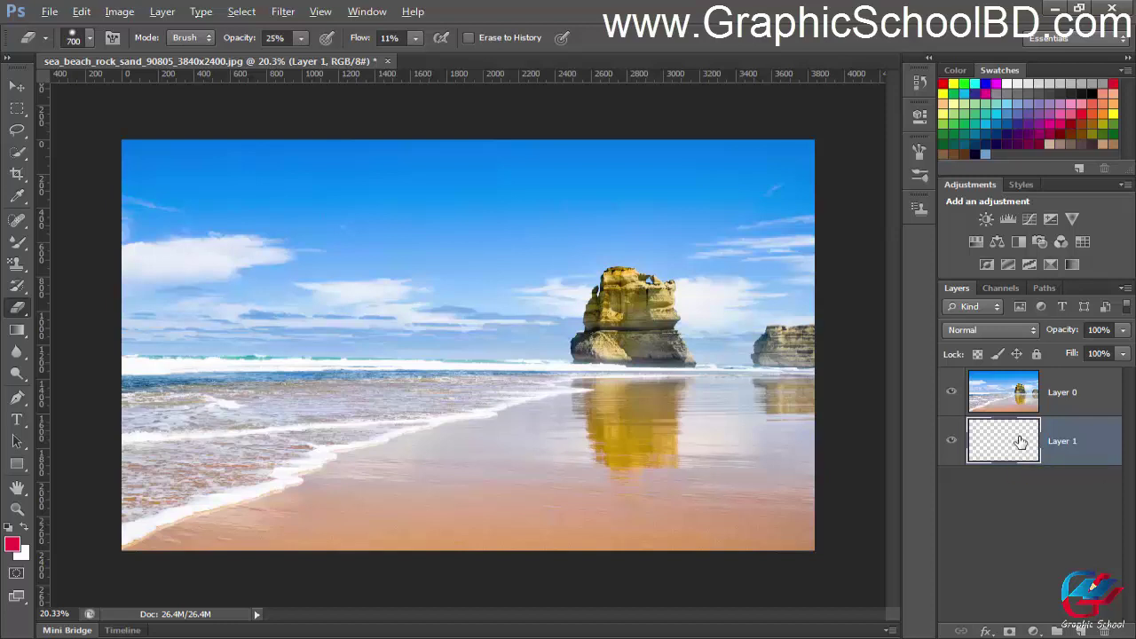
key(alt)
key(alt+BackSpace)
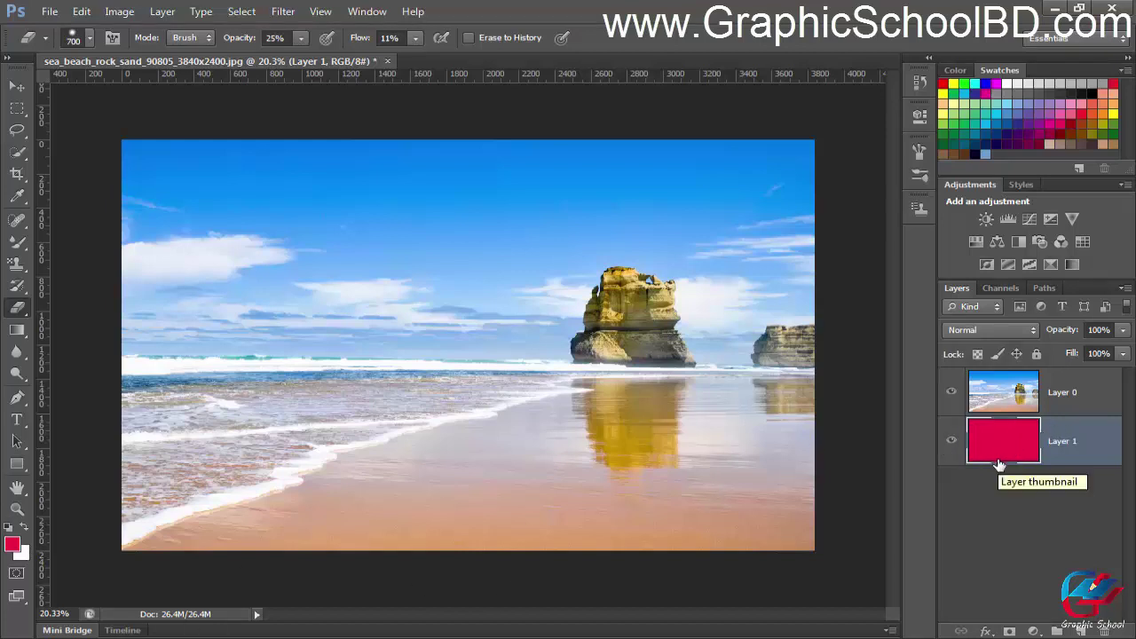
click(1065, 394)
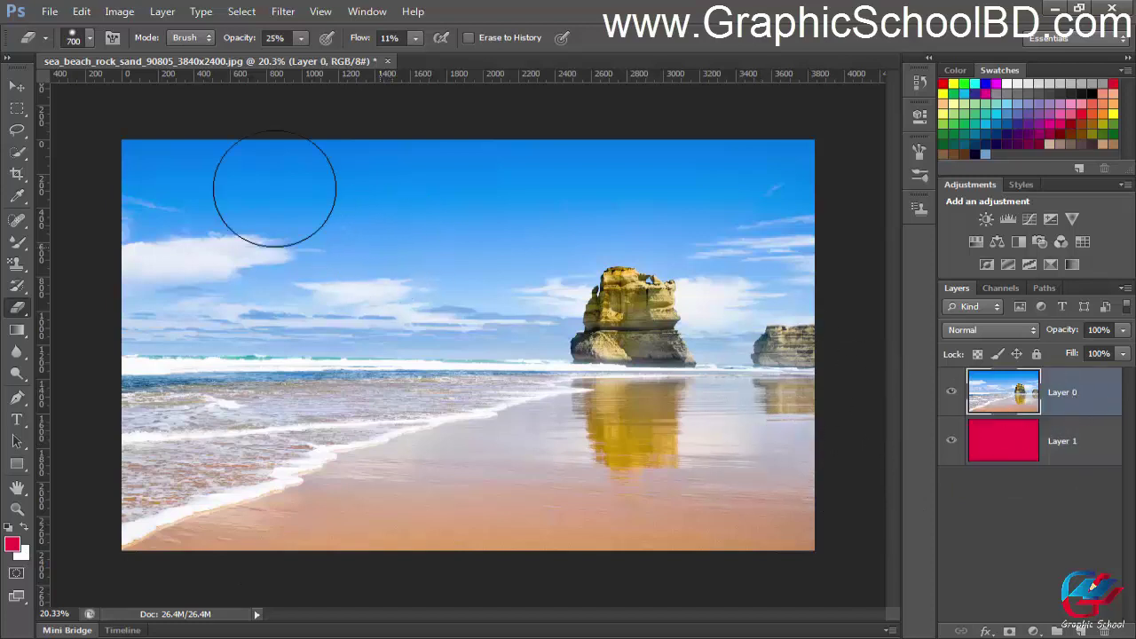
Try erasing around the large rock and its reflection at 18% opacity, and undo the stroke
click(301, 37)
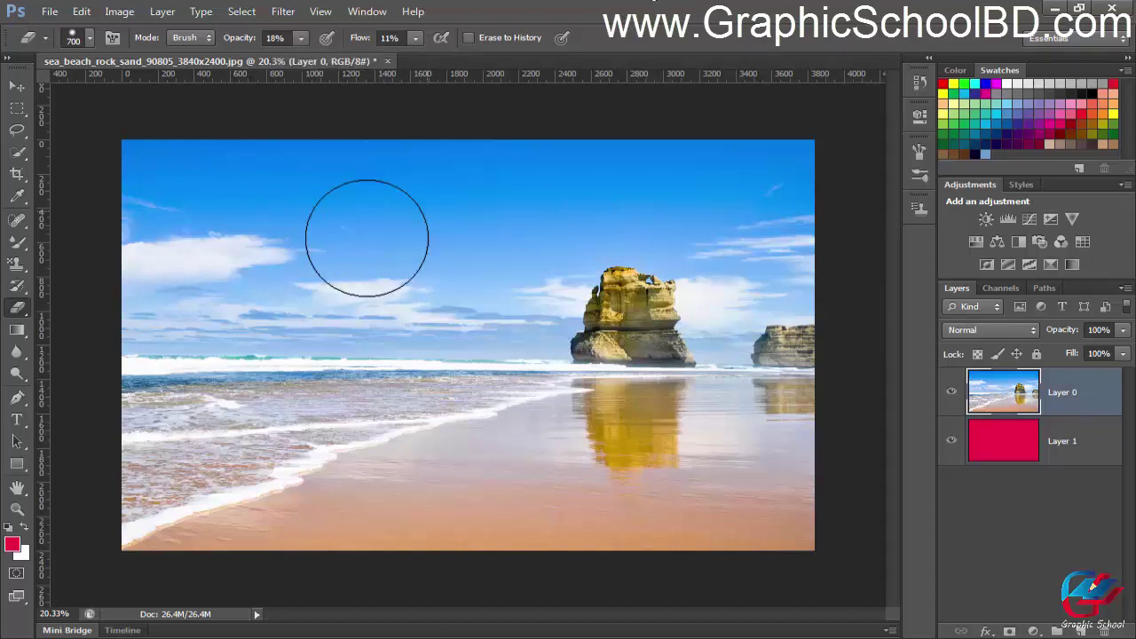
mouse_move(621, 451)
mouse_down()
mouse_move(590, 512)
mouse_move(591, 443)
mouse_move(591, 474)
mouse_up()
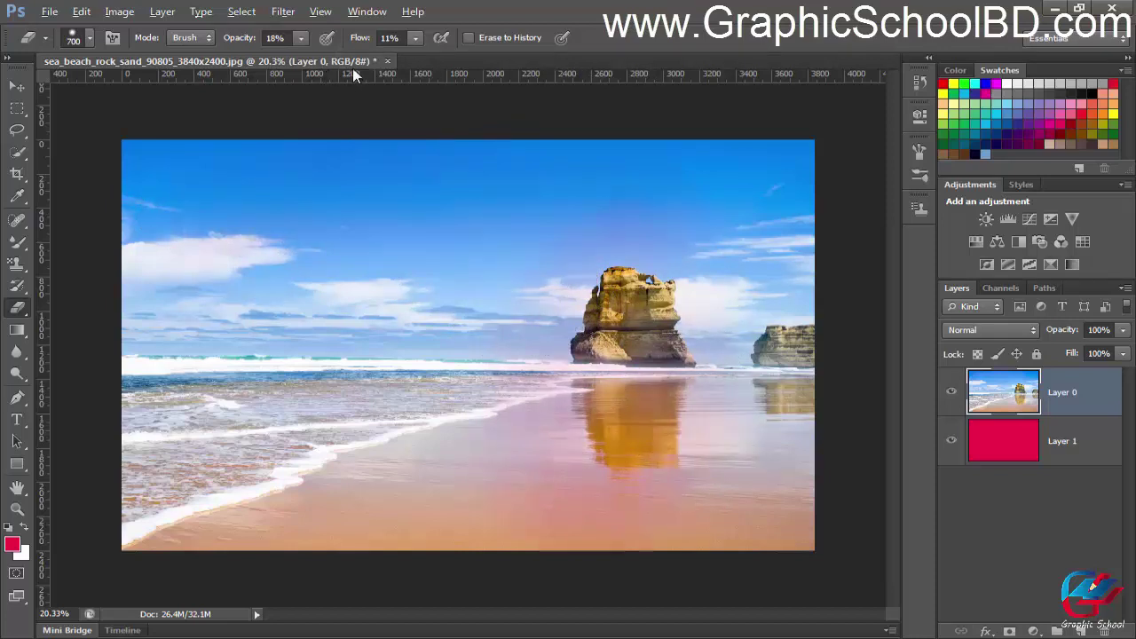
key(ctrl+z)
Set the eraser opacity to 52% and partially erase the whole photo so the crimson layer tints it
click(300, 39)
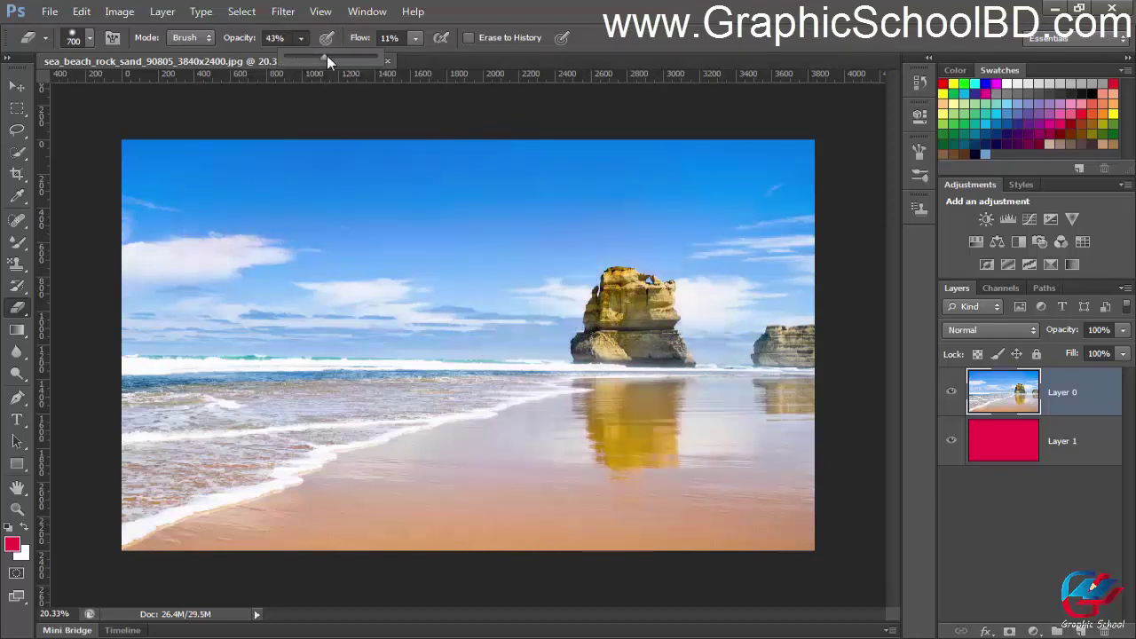
mouse_move(515, 203)
mouse_down()
mouse_move(375, 248)
mouse_move(540, 190)
mouse_move(209, 169)
mouse_move(345, 240)
mouse_move(629, 261)
mouse_move(755, 299)
mouse_move(672, 460)
mouse_move(766, 216)
mouse_move(791, 241)
mouse_move(626, 357)
mouse_move(601, 292)
mouse_move(327, 233)
mouse_move(178, 257)
mouse_move(337, 198)
mouse_move(549, 237)
mouse_move(129, 159)
mouse_move(712, 213)
mouse_move(759, 180)
mouse_move(483, 446)
mouse_move(216, 520)
mouse_move(755, 520)
mouse_move(210, 347)
mouse_move(229, 374)
mouse_move(178, 299)
mouse_move(145, 183)
mouse_move(751, 152)
mouse_move(785, 157)
mouse_move(479, 500)
mouse_move(254, 494)
mouse_move(160, 514)
mouse_up()
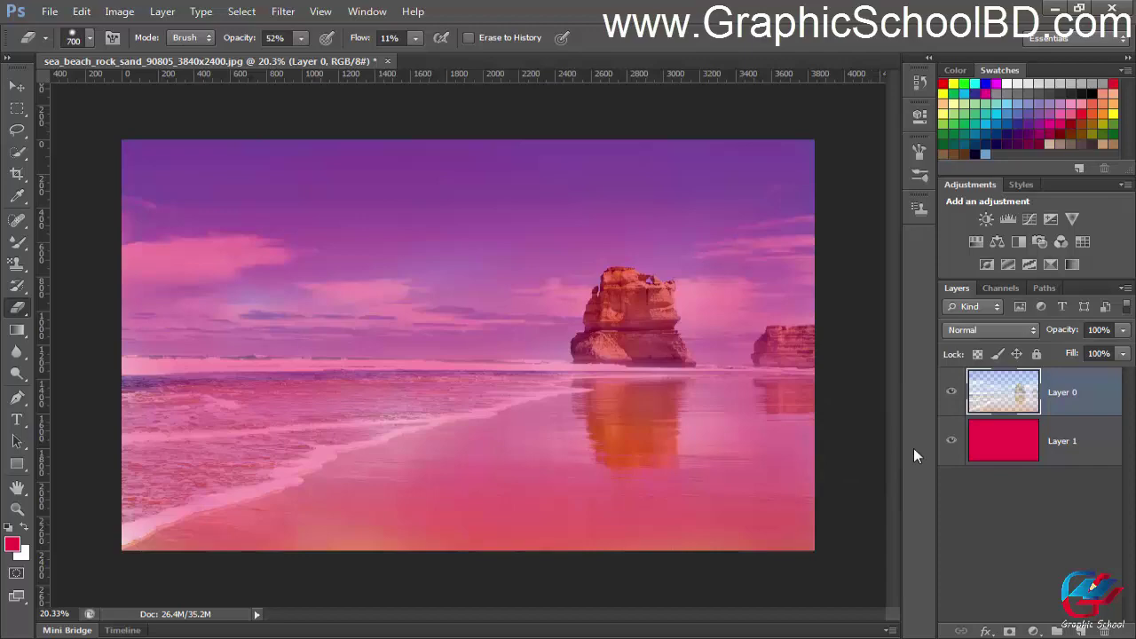
Toggle the visibility of the crimson layer and the photo layer to examine the semi-transparent erasing
click(950, 441)
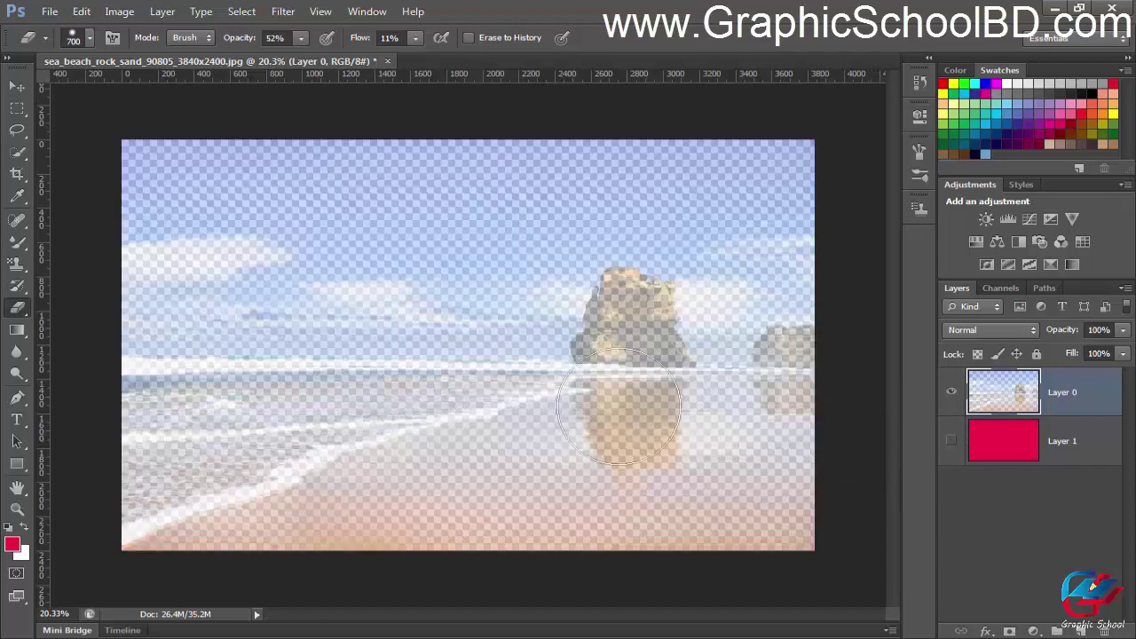
scroll(458, 361, down, 1)
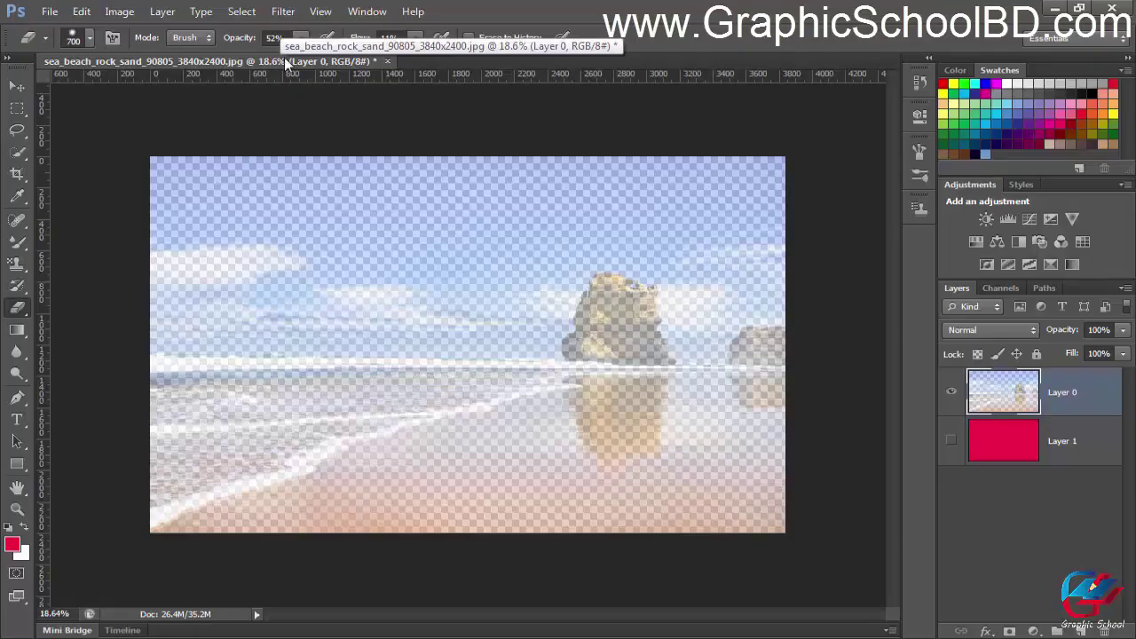
click(952, 391)
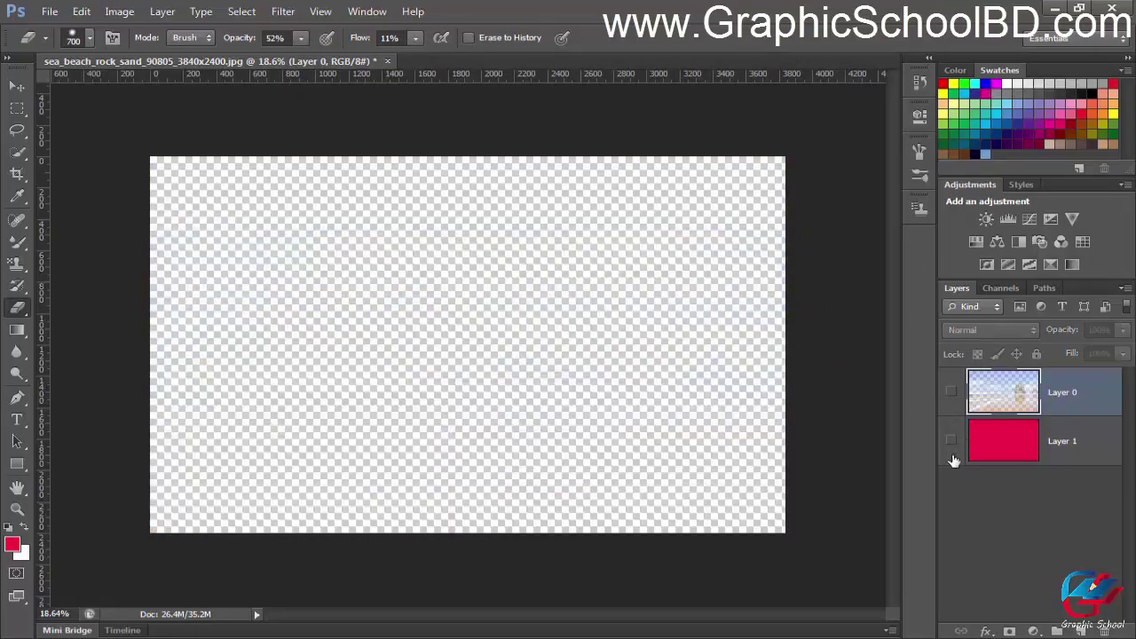
click(951, 440)
click(951, 391)
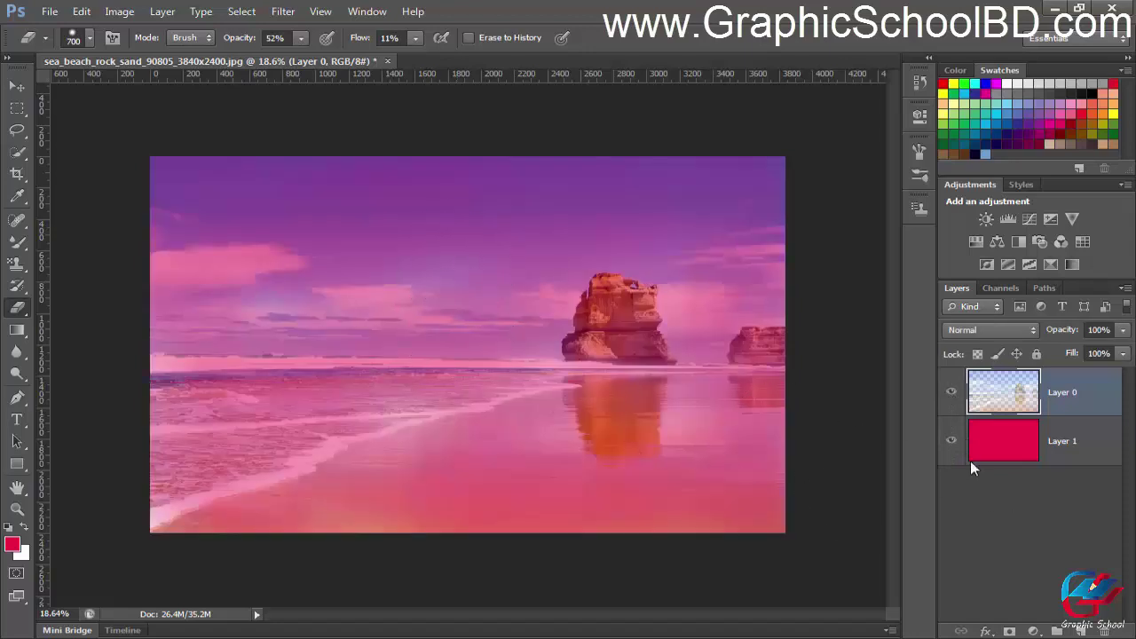
click(952, 440)
click(952, 440)
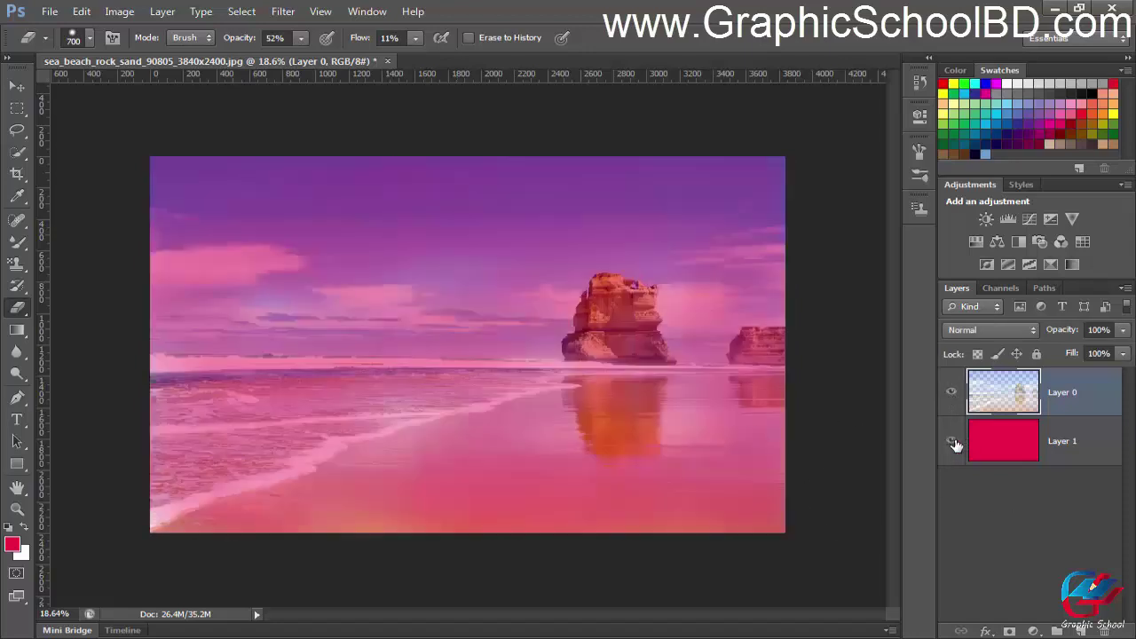
Select Layer 1, set the foreground color to blue (0843ef), and fill the layer with it
click(1062, 453)
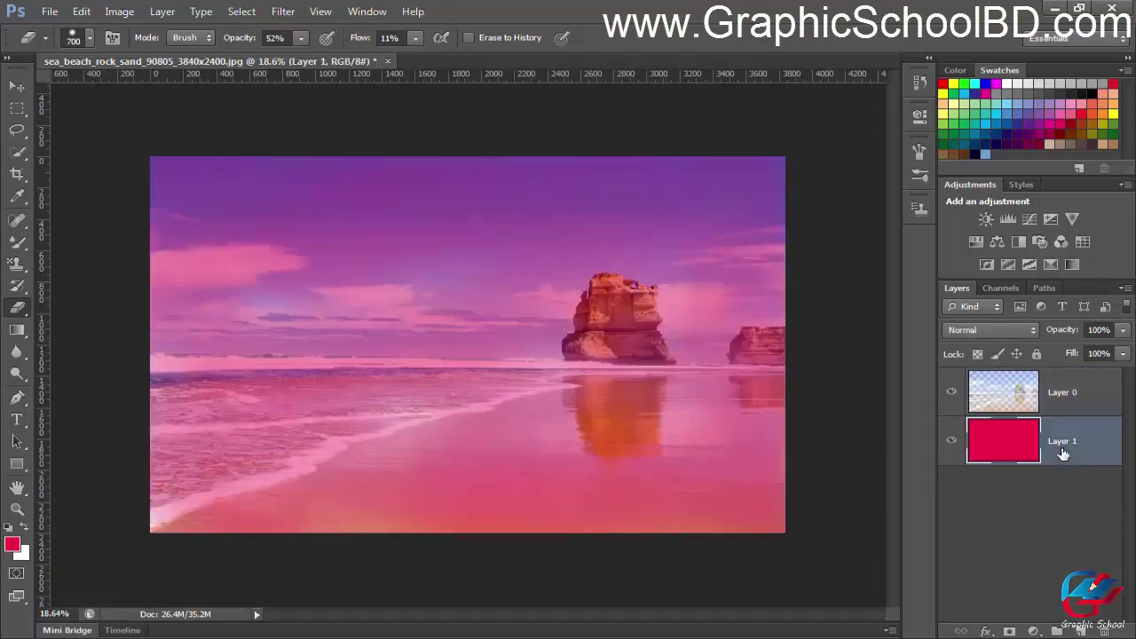
click(12, 546)
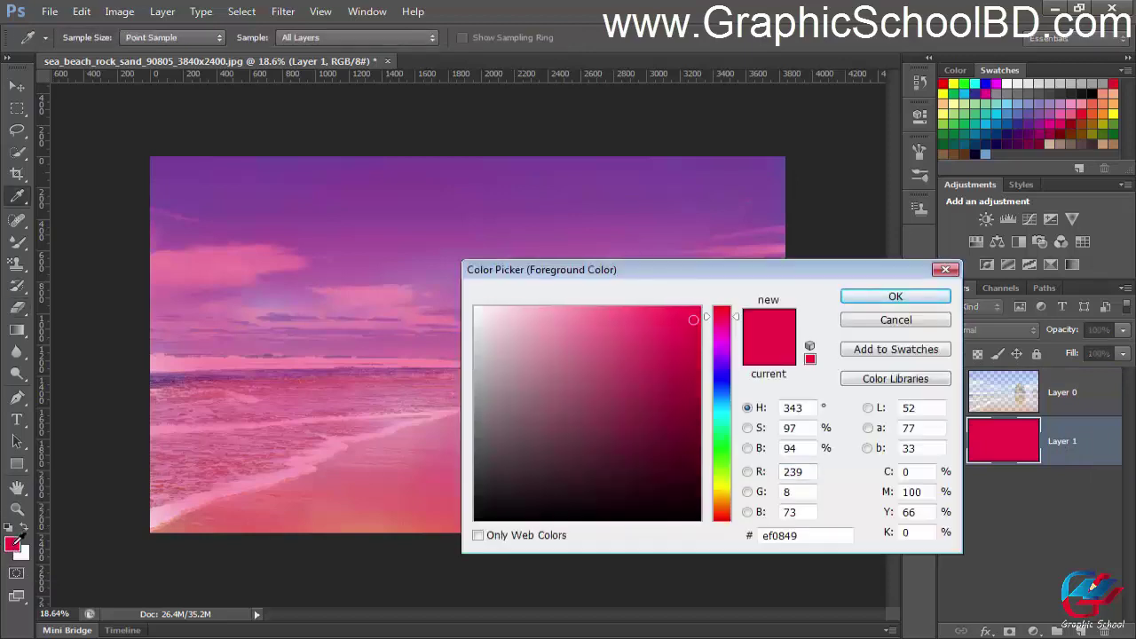
drag(721, 381, 721, 388)
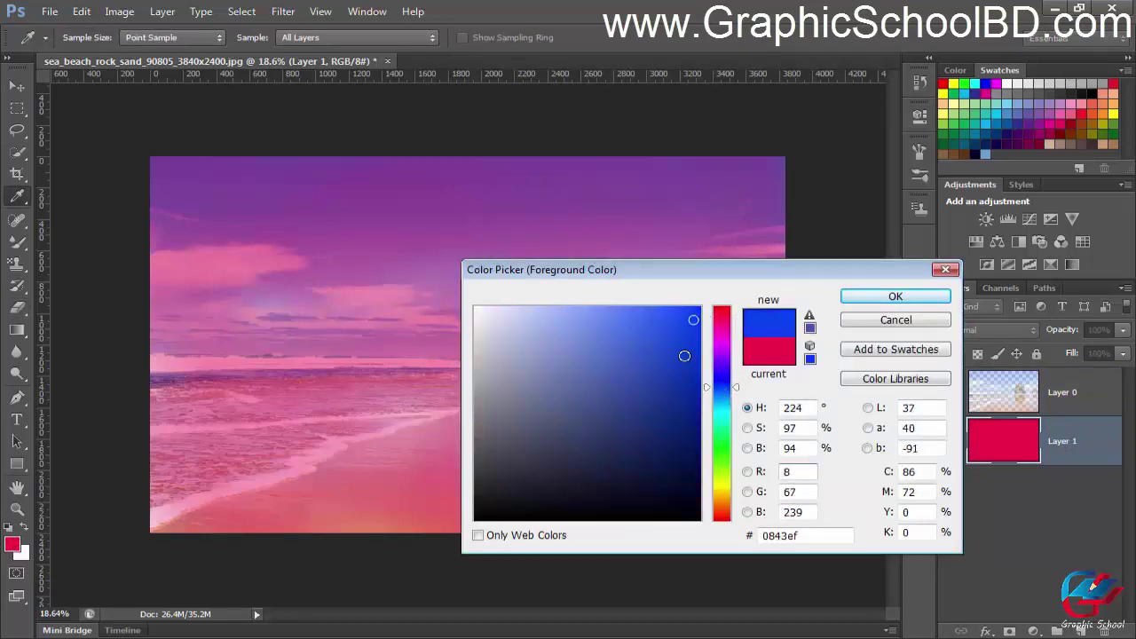
click(895, 296)
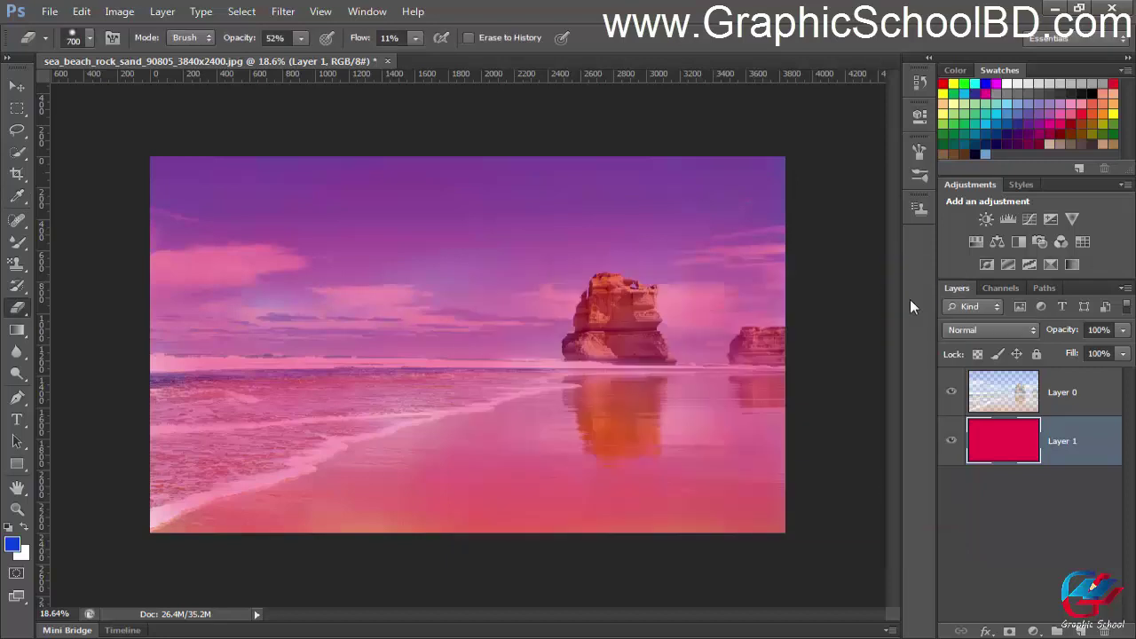
key(alt+BackSpace)
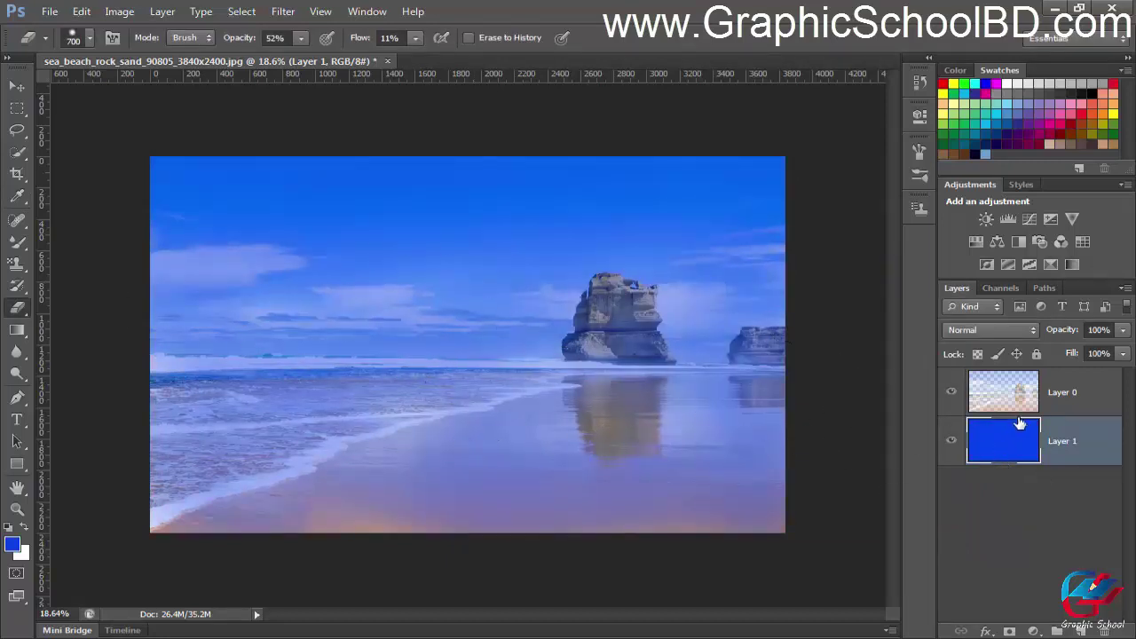
Step back through the history to undo the fills and erasing, leaving an empty Layer 1 beneath the intact photo
key(ctrl+alt+z)
key(ctrl+alt+z)
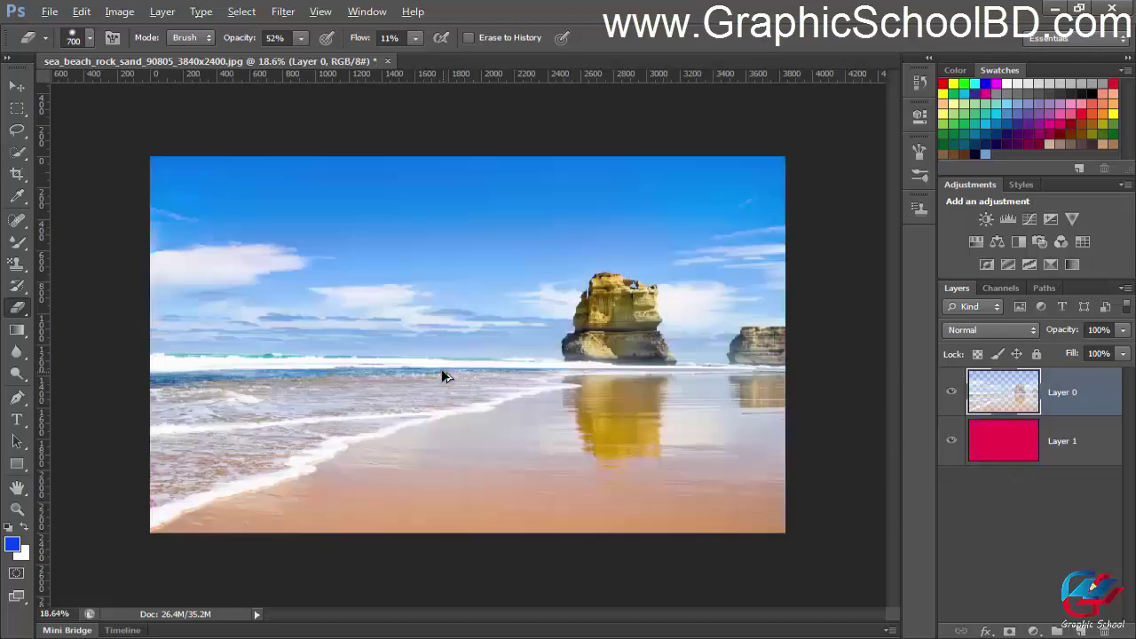
key(ctrl+alt+z)
key(ctrl+alt+z)
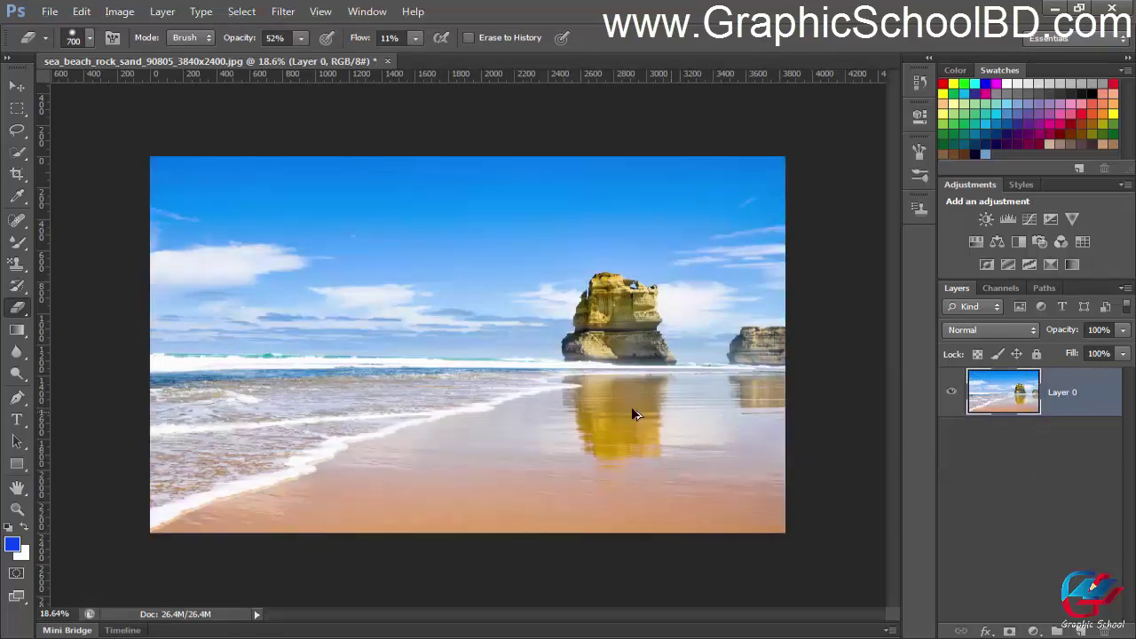
key(ctrl+shift+z)
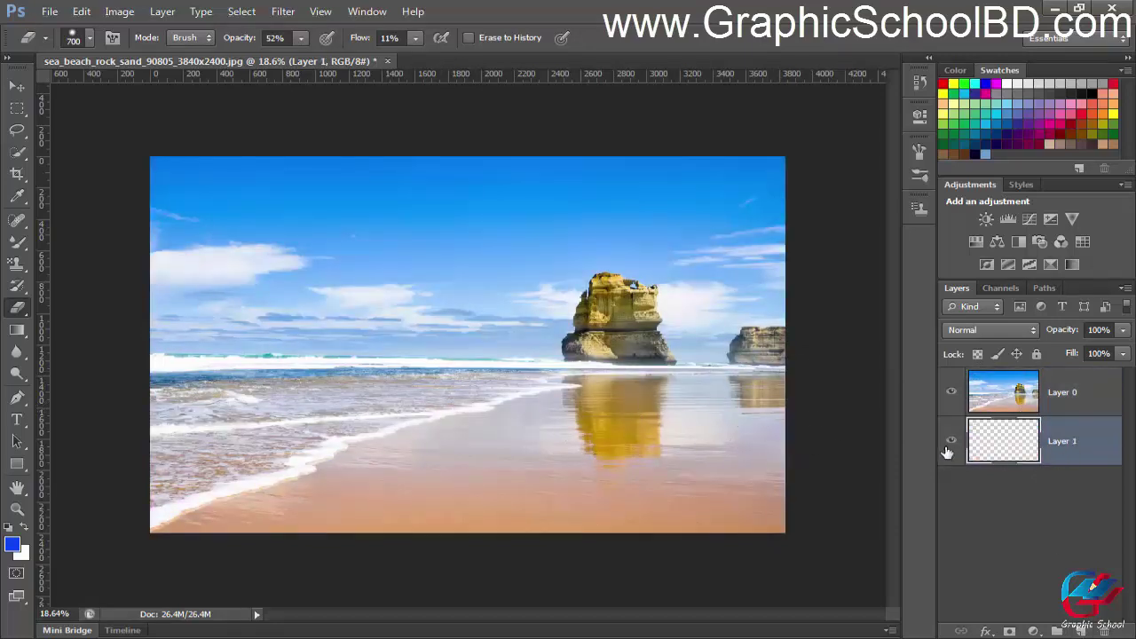
click(12, 545)
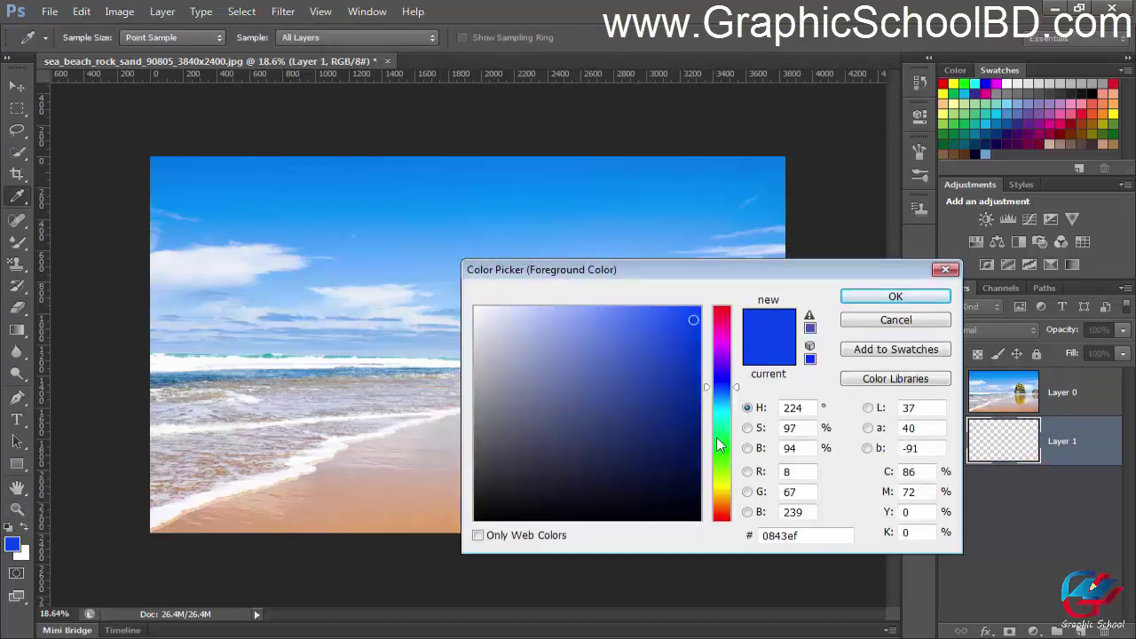
click(721, 450)
alt+click(895, 320)
click(906, 298)
key(e)
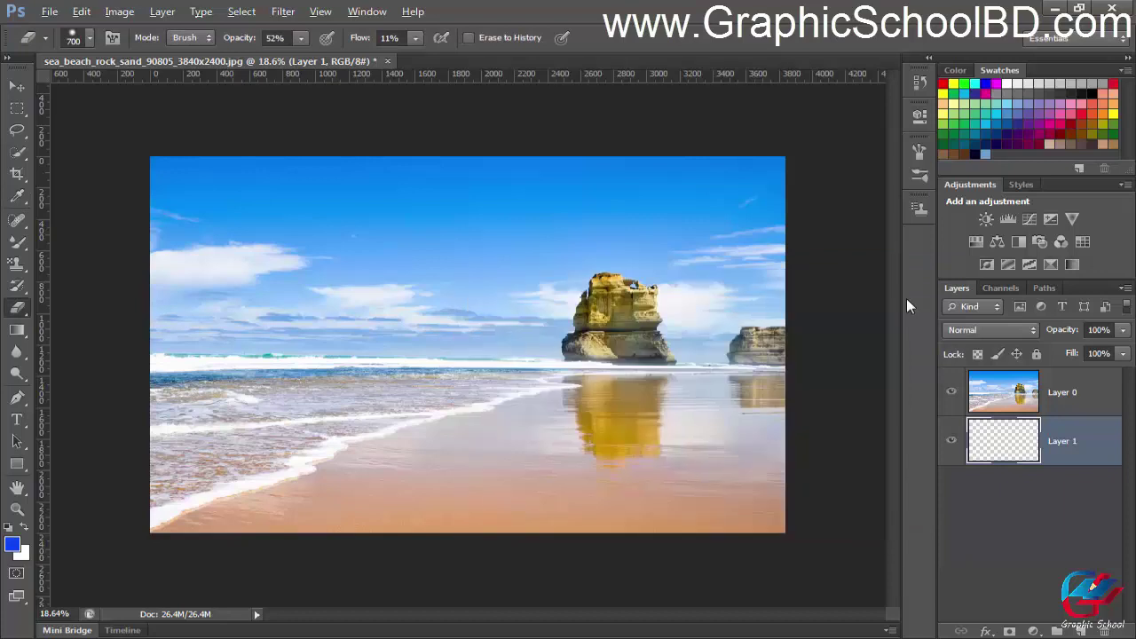
Fill the empty Layer 1 with the blue foreground color and set the eraser opacity to 26%
key(alt+BackSpace)
click(298, 37)
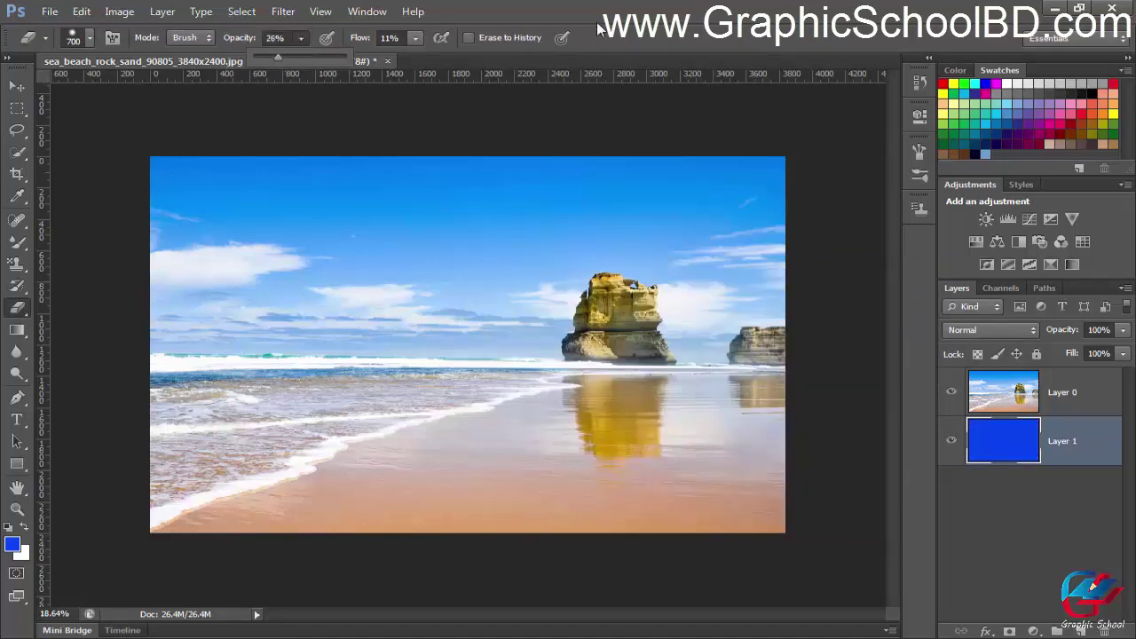
drag(444, 240, 733, 234)
key(ctrl+z)
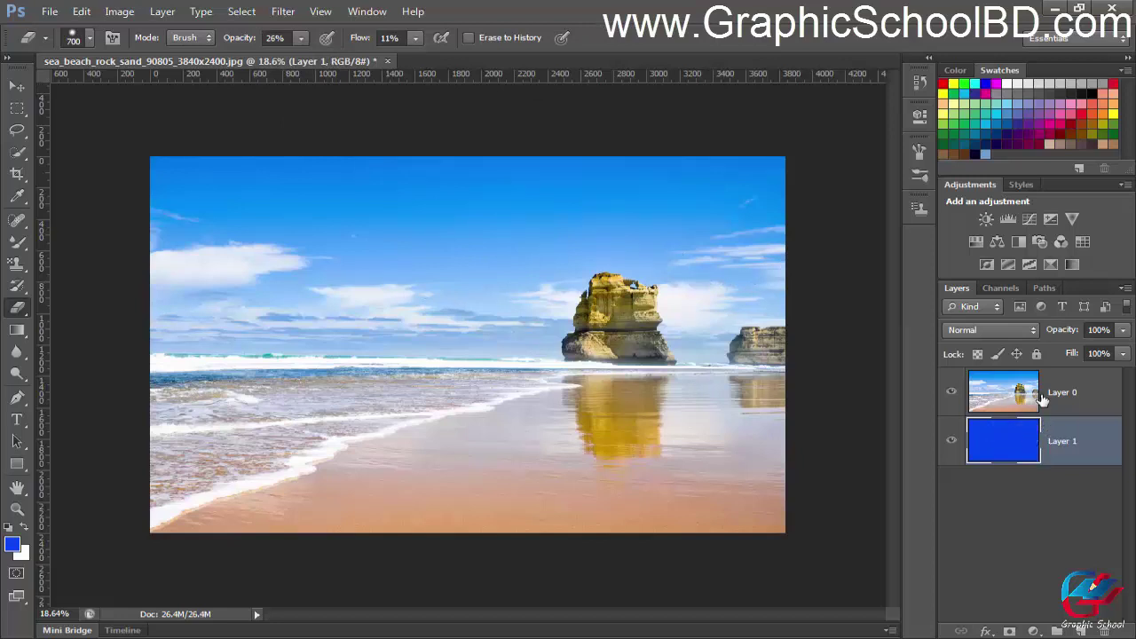
Partially erase the sky, sea and sand on Layer 0 at 26% opacity so the blue layer tints the photo
click(1070, 392)
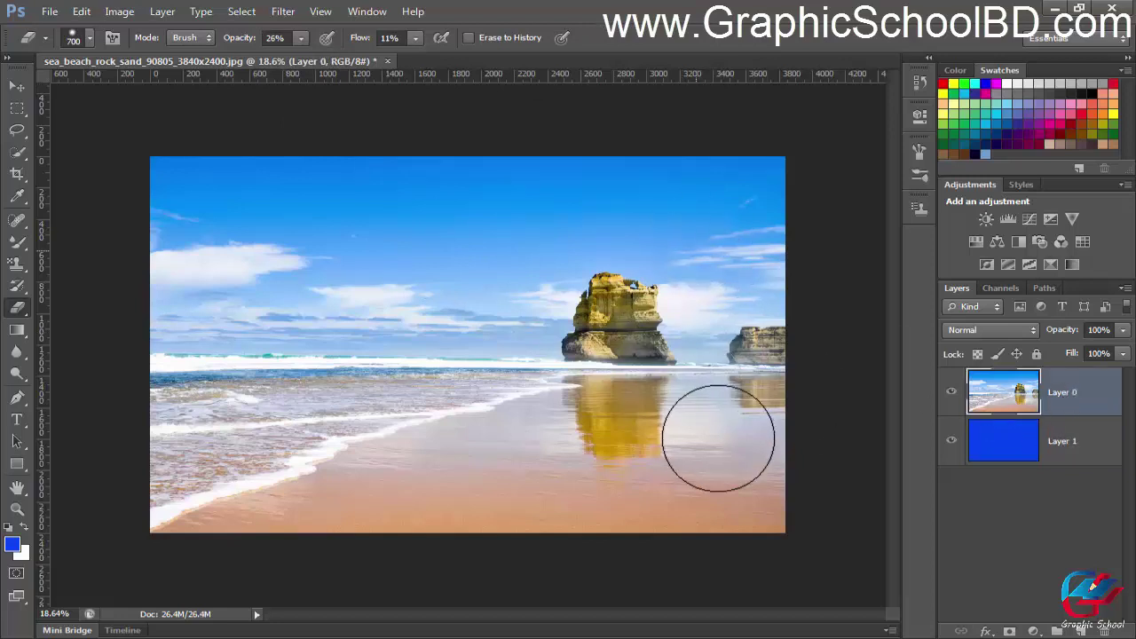
mouse_move(598, 447)
mouse_down()
mouse_move(710, 511)
mouse_move(744, 508)
mouse_move(540, 461)
mouse_move(468, 471)
mouse_move(240, 444)
mouse_move(300, 510)
mouse_move(166, 458)
mouse_up()
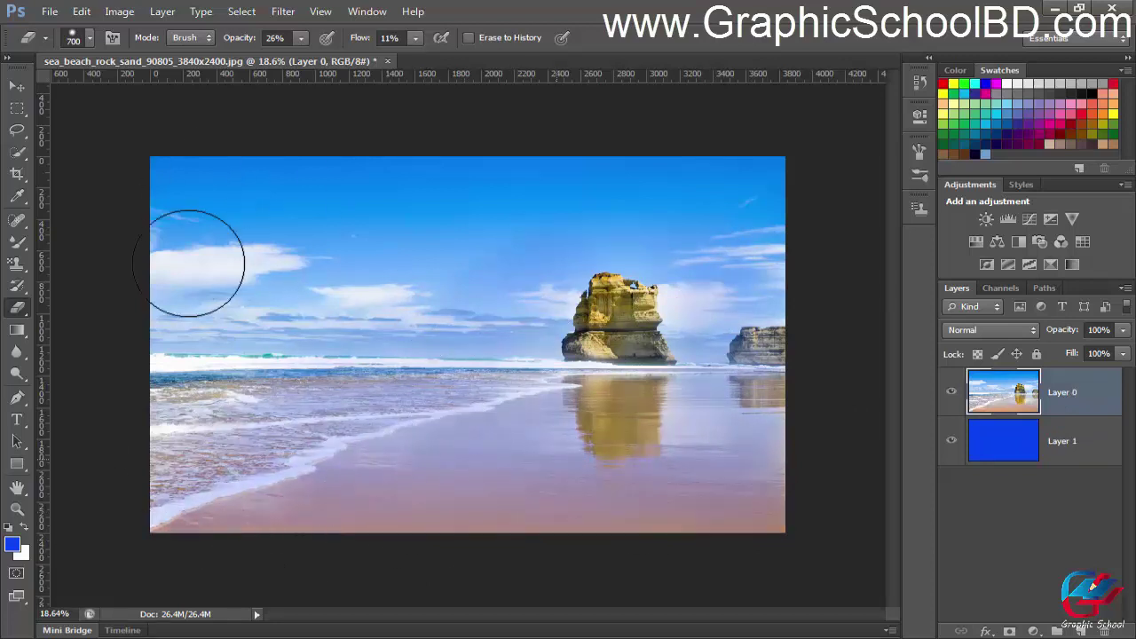
mouse_move(719, 366)
mouse_down()
mouse_move(707, 469)
mouse_move(654, 418)
mouse_move(461, 406)
mouse_up()
mouse_move(186, 388)
mouse_down()
mouse_move(591, 448)
mouse_move(775, 313)
mouse_move(715, 338)
mouse_move(525, 531)
mouse_move(598, 511)
mouse_move(411, 513)
mouse_move(666, 507)
mouse_move(711, 406)
mouse_move(712, 503)
mouse_move(576, 526)
mouse_move(351, 499)
mouse_move(256, 509)
mouse_move(363, 460)
mouse_move(367, 381)
mouse_up()
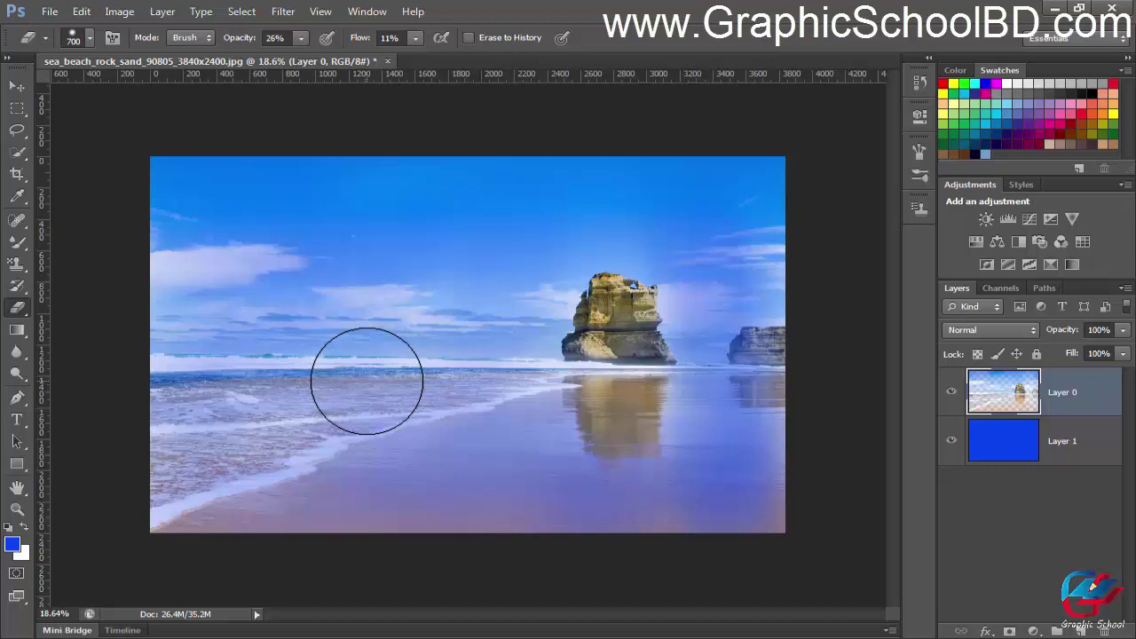
Set the eraser flow to 100% and erase further across the sky, sea and sand on Layer 0
click(417, 38)
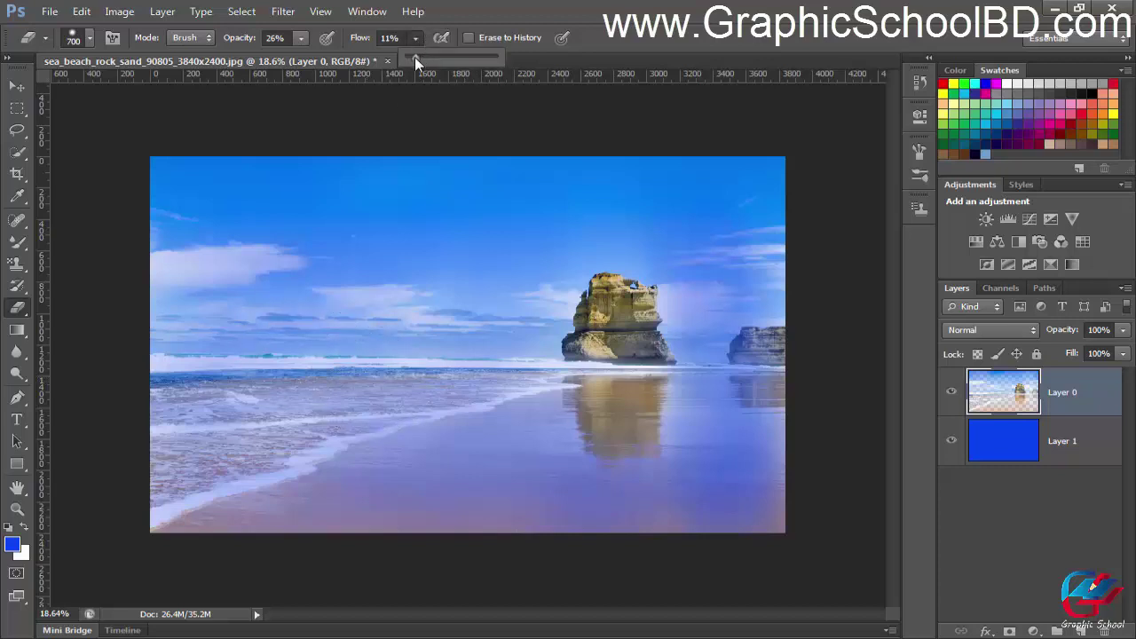
click(501, 56)
mouse_move(633, 190)
mouse_down()
mouse_move(755, 355)
mouse_move(723, 183)
mouse_move(650, 423)
mouse_move(417, 337)
mouse_move(464, 236)
mouse_move(261, 246)
mouse_move(176, 441)
mouse_move(304, 538)
mouse_move(433, 514)
mouse_up()
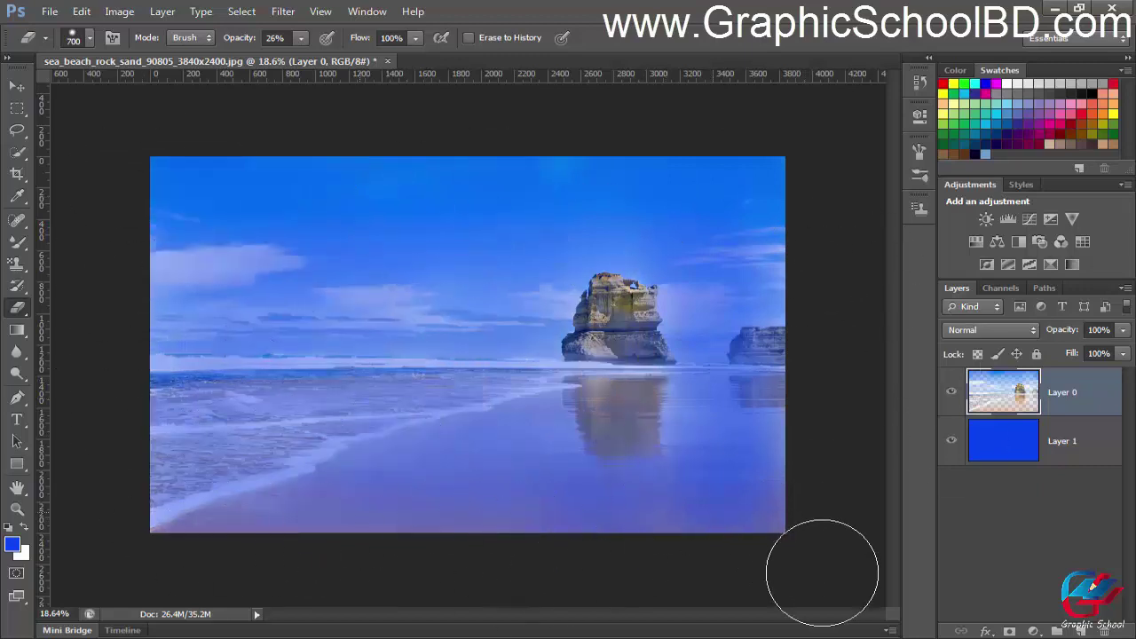
mouse_move(689, 179)
mouse_down()
mouse_move(535, 193)
mouse_move(141, 179)
mouse_move(164, 425)
mouse_move(703, 244)
mouse_move(808, 305)
mouse_move(733, 490)
mouse_move(675, 473)
mouse_up()
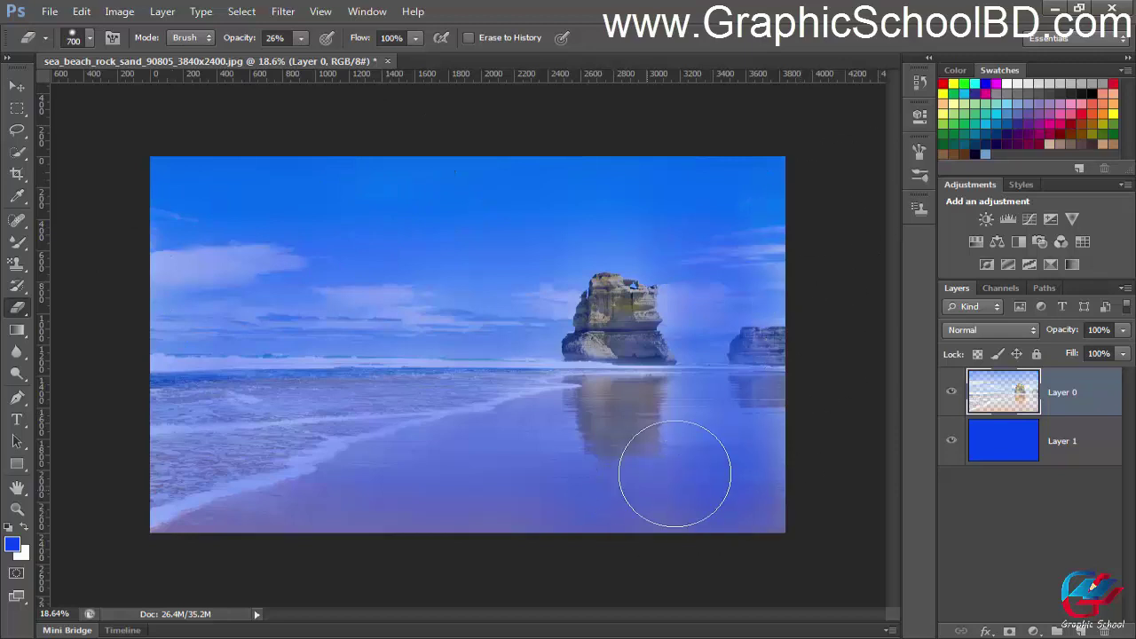
Hide the blue Layer 1 to examine the transparency of the partially erased photo
click(981, 460)
click(953, 442)
key(alt+])
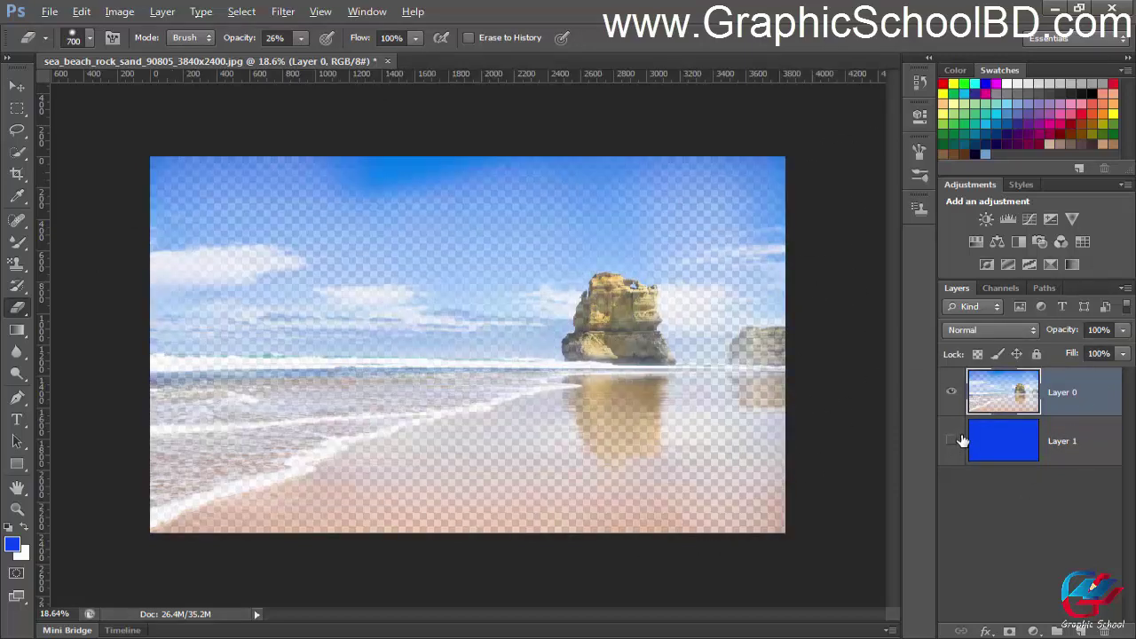
Undo the erasing strokes, the blue fill and the added layer until only the intact Layer 0 remains
key(ctrl+alt+z)
key(ctrl+alt+z)
key(ctrl+alt+z)
key(ctrl+alt+z)
key(ctrl+alt+z)
key(ctrl+alt+z)
key(ctrl+alt+z)
key(ctrl+alt+z)
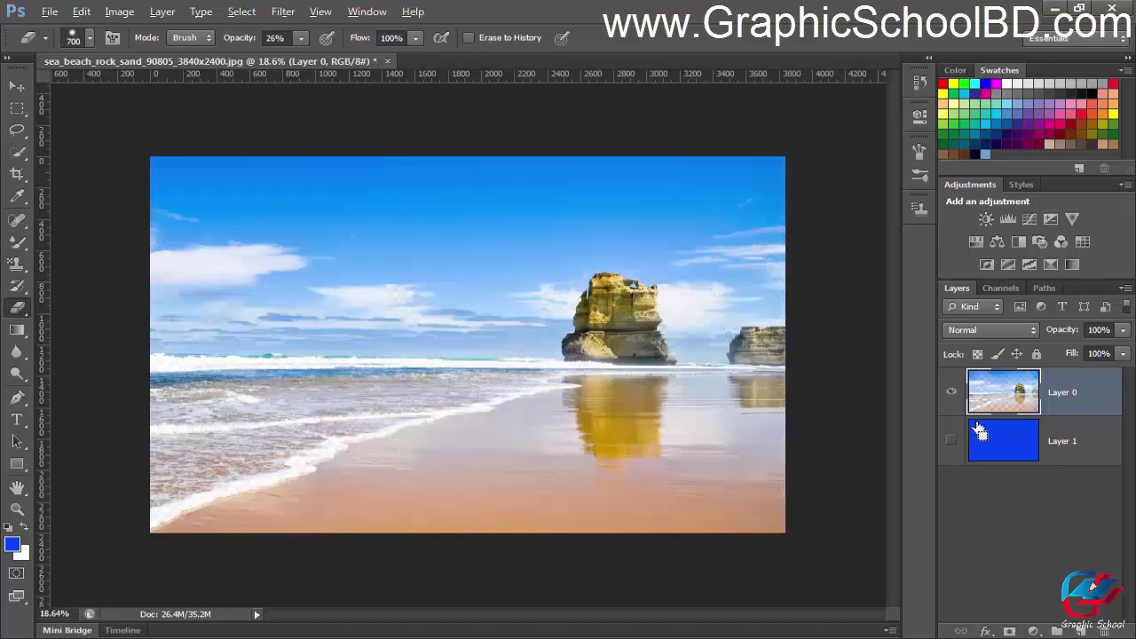
key(ctrl+alt+z)
key(ctrl+alt+z)
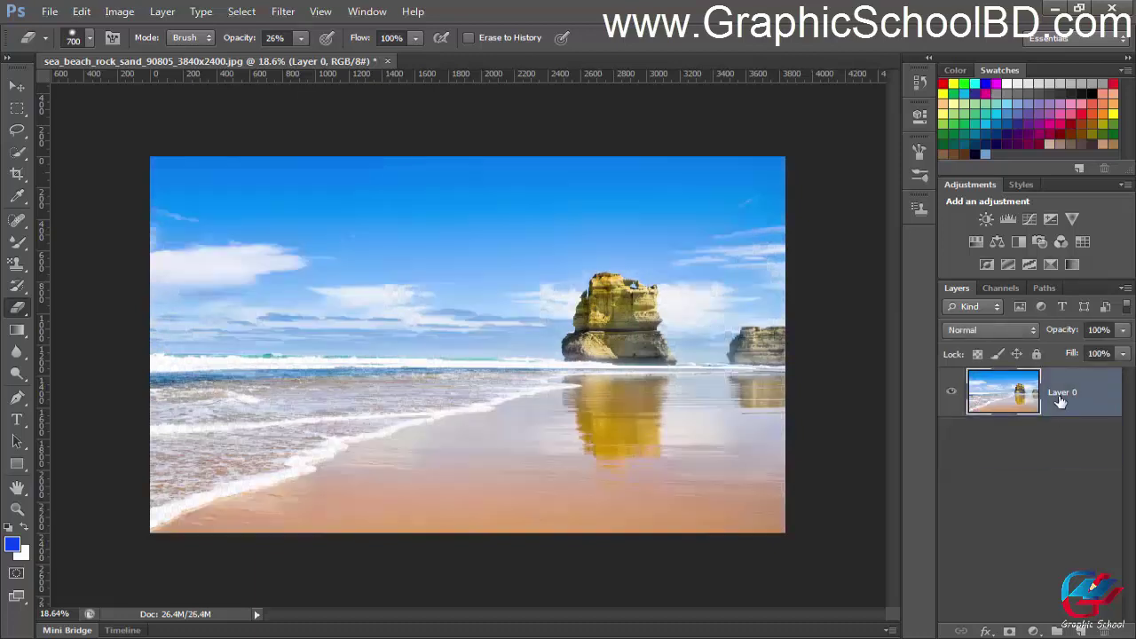
Set the eraser to 100% opacity and 11% flow, try a stroke across the sky, and undo it
click(300, 38)
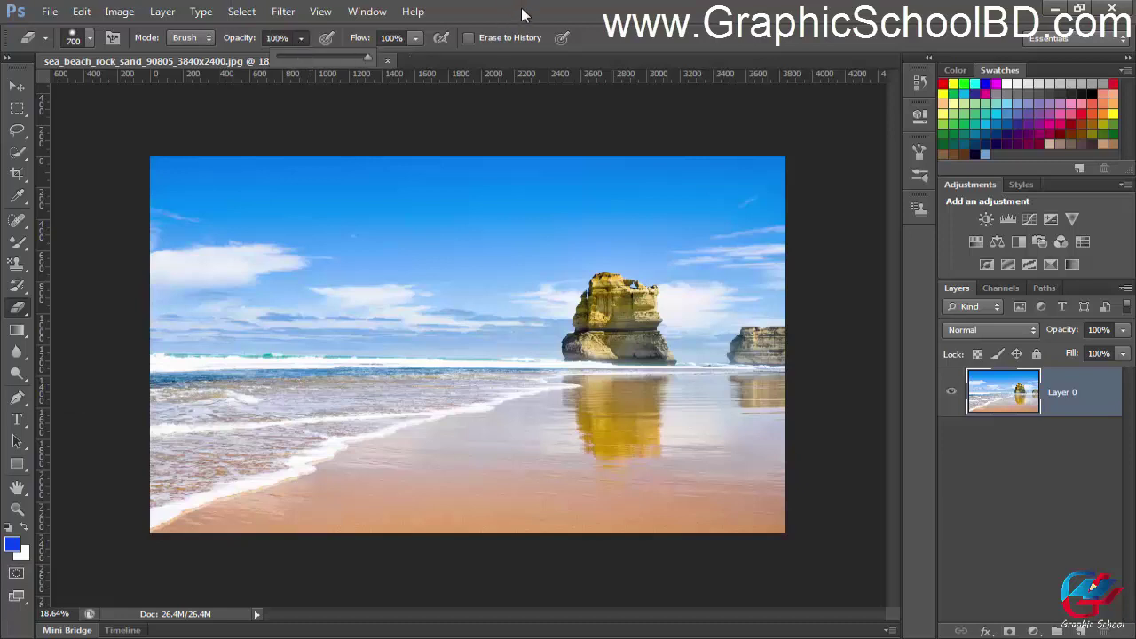
click(414, 39)
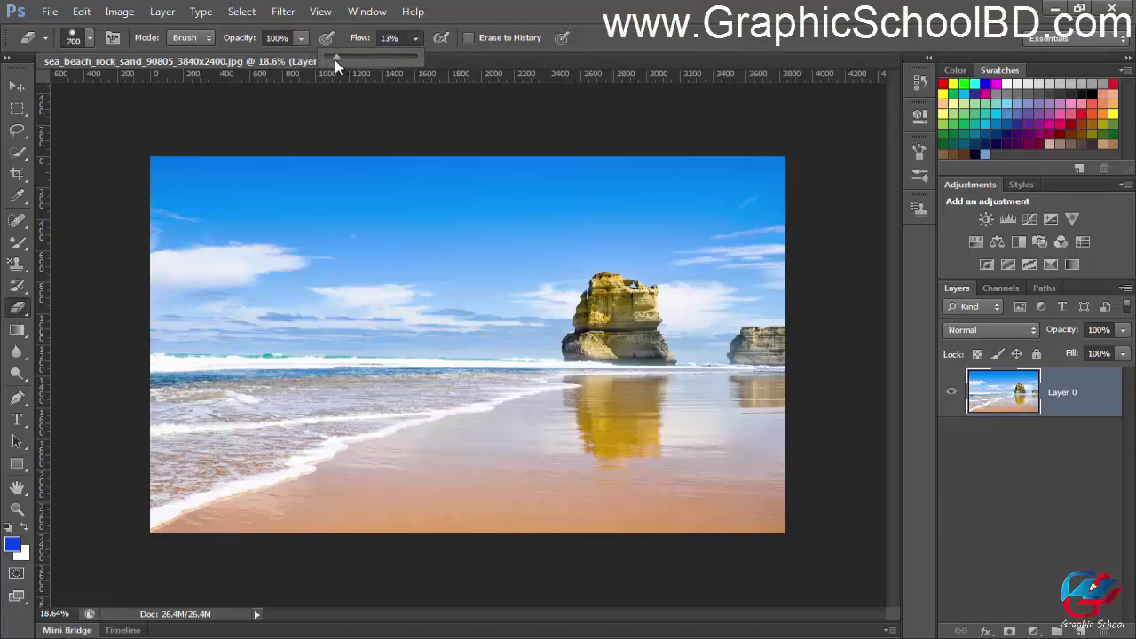
drag(335, 60, 333, 59)
mouse_move(372, 241)
mouse_down()
mouse_move(411, 228)
mouse_move(489, 232)
mouse_up()
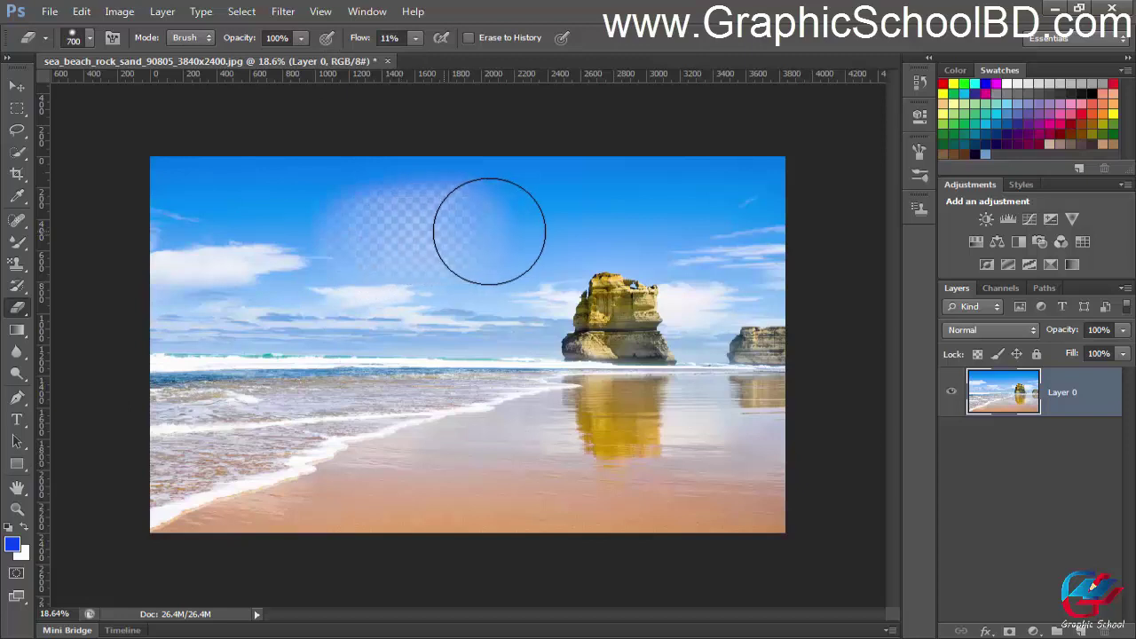
key(ctrl+z)
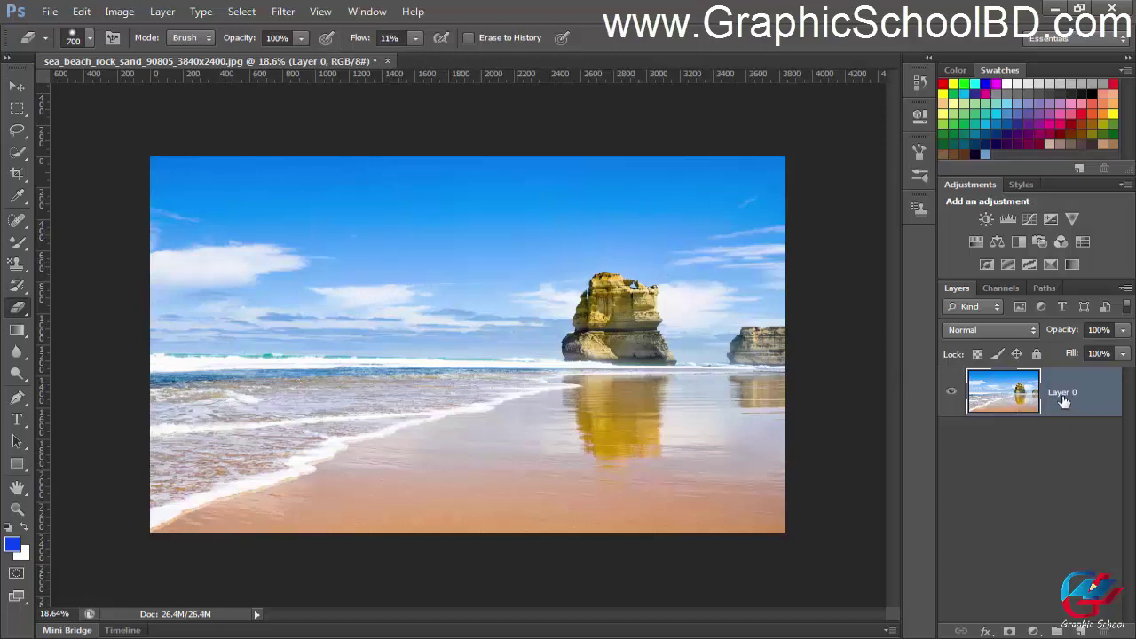
Fill Layer 0 with the blue foreground color and erase a curving, overlapping stroke through it at 11% flow
key(alt+BackSpace)
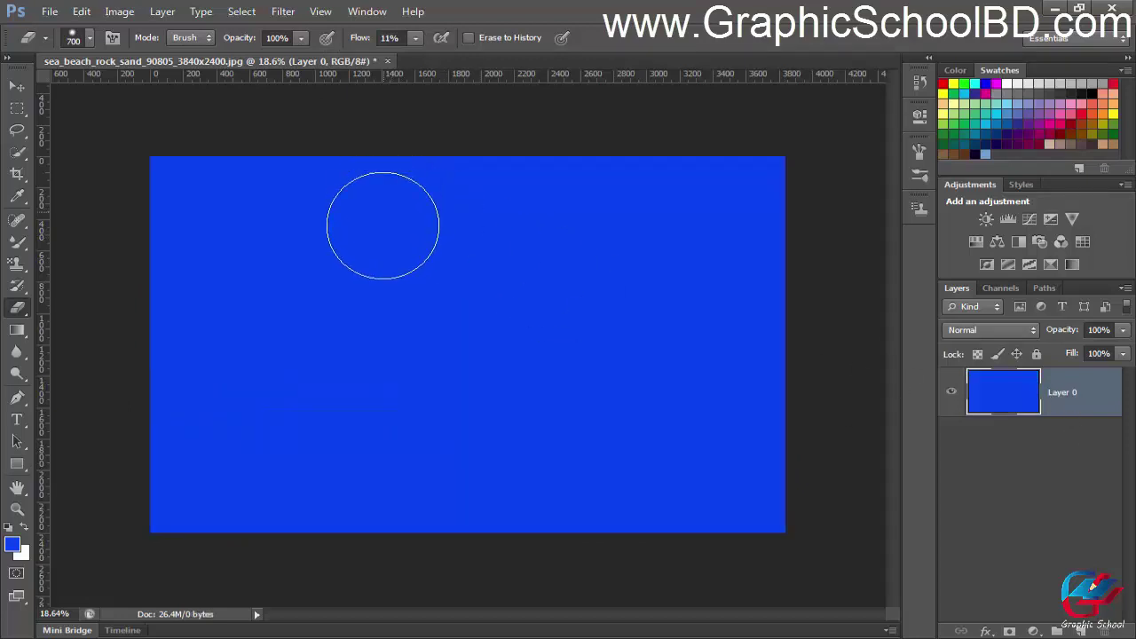
mouse_move(275, 255)
mouse_down()
mouse_move(482, 245)
mouse_move(423, 343)
mouse_move(449, 398)
mouse_move(359, 392)
mouse_up()
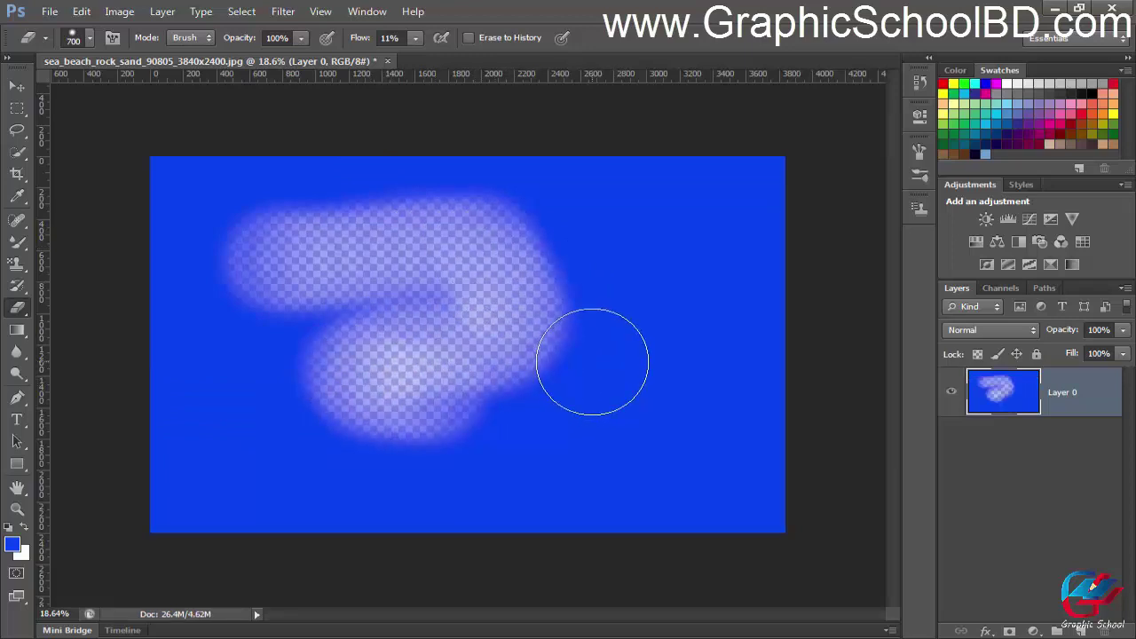
drag(592, 361, 577, 350)
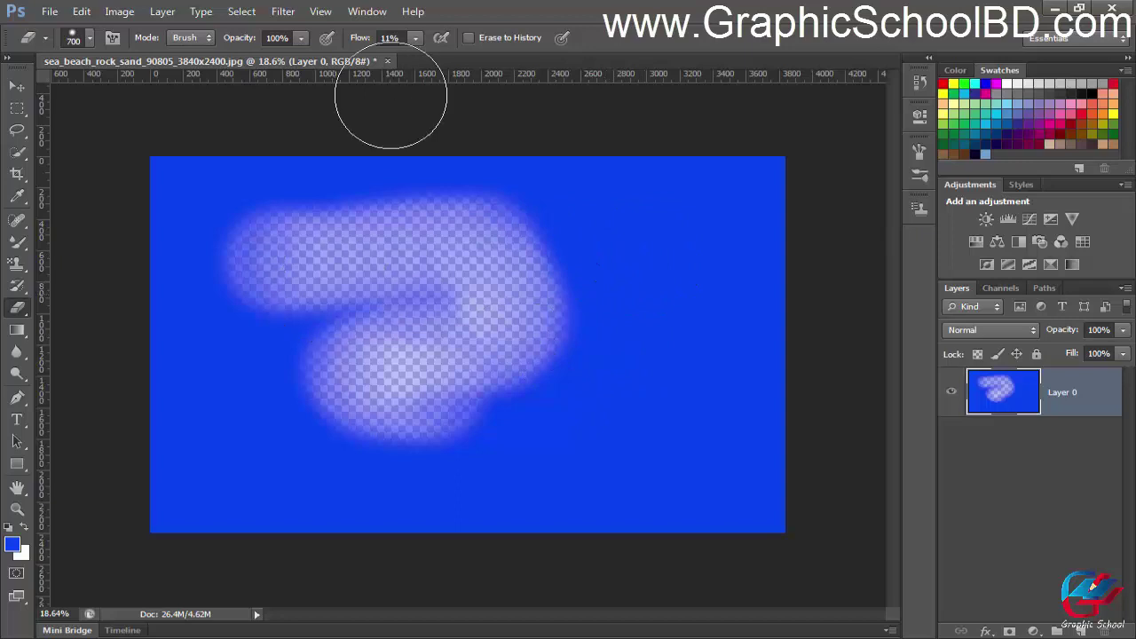
Set the eraser flow to 100% and erase a broad band across the middle of the blue layer
click(415, 38)
drag(413, 56, 529, 55)
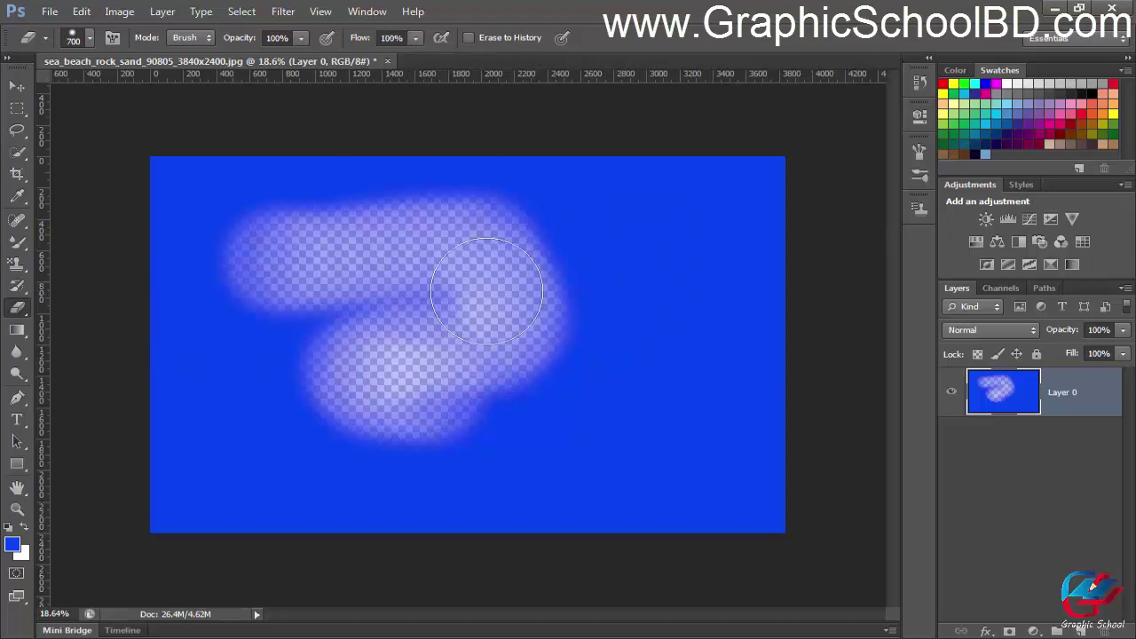
mouse_move(169, 373)
mouse_down()
mouse_move(474, 245)
mouse_move(622, 343)
mouse_move(254, 394)
mouse_up()
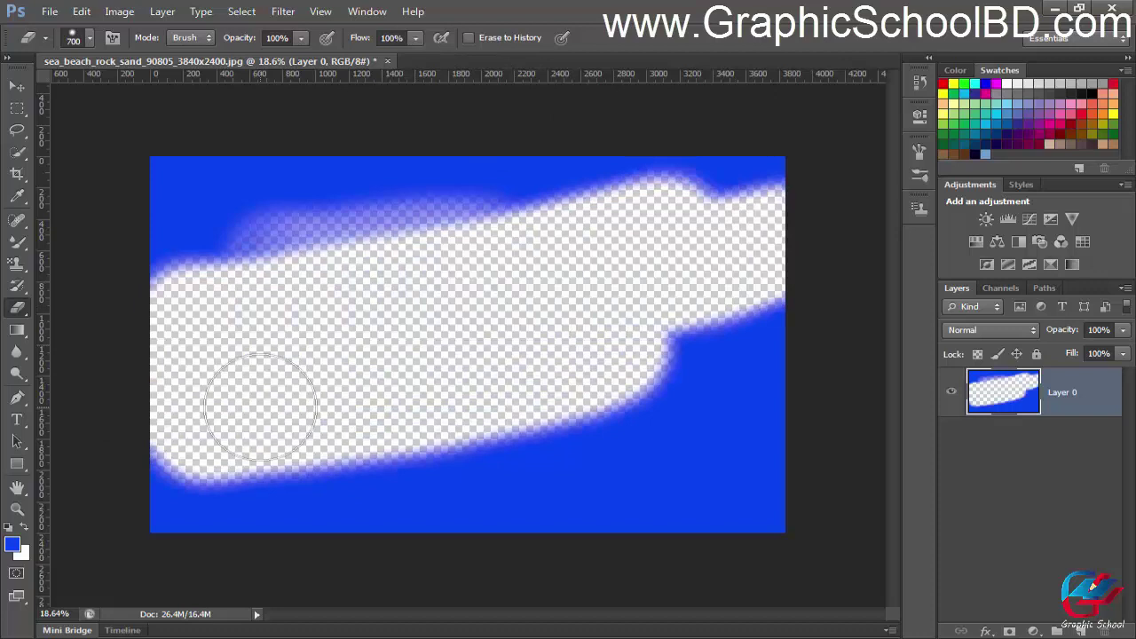
Set the eraser flow to 40% and erase patches along the upper-left and lower-middle areas of the blue layer
click(415, 38)
drag(367, 61, 361, 60)
drag(215, 190, 407, 192)
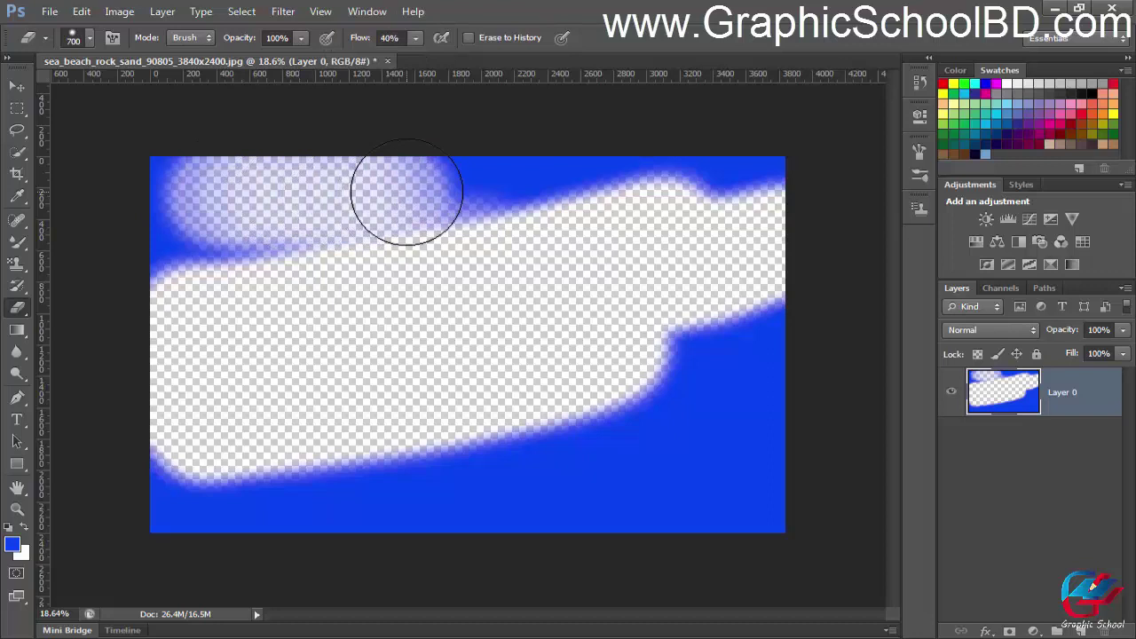
mouse_move(434, 512)
mouse_down()
mouse_move(434, 502)
mouse_move(518, 488)
mouse_up()
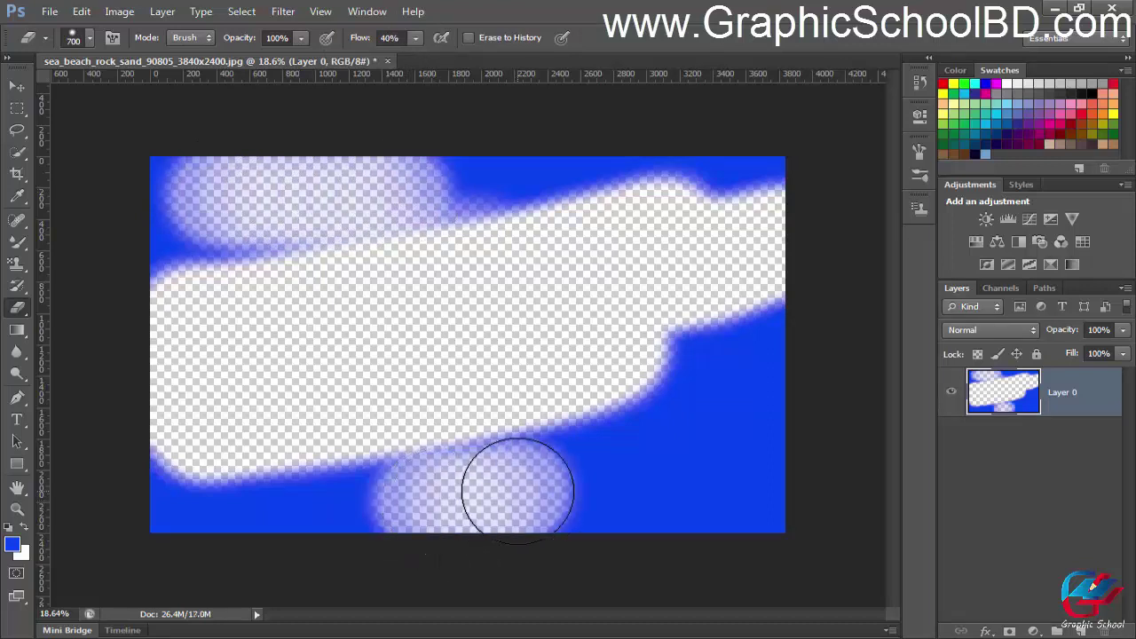